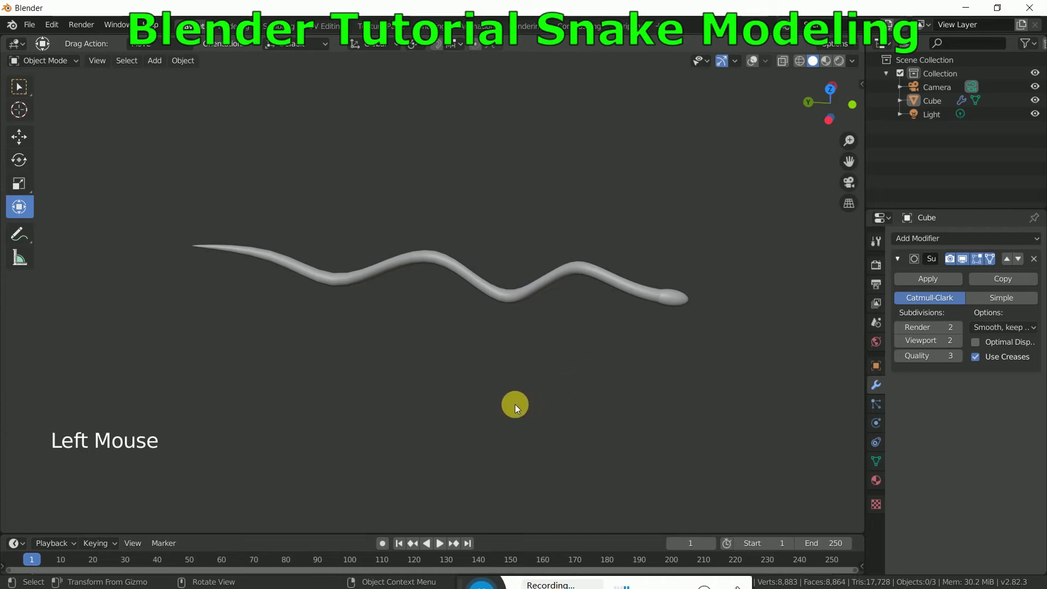
Orbit and pan around the finished snake, then view the fresh default cube scene
mouse_move(514, 405)
middle_down()
mouse_move(629, 343)
mouse_move(607, 362)
mouse_move(515, 367)
middle_up()
mouse_move(417, 425)
middle_down()
mouse_move(423, 391)
mouse_move(372, 384)
mouse_move(507, 348)
mouse_move(540, 390)
mouse_move(532, 410)
mouse_move(520, 372)
mouse_move(641, 331)
middle_up()
scroll(638, 331, up, 3)
key(shift)
mouse_move(725, 332)
shift+middle_down()
mouse_move(437, 372)
mouse_move(501, 352)
mouse_move(514, 334)
mouse_move(557, 331)
mouse_move(619, 360)
mouse_move(623, 385)
mouse_move(528, 390)
mouse_move(475, 344)
mouse_move(605, 346)
mouse_move(578, 374)
shift+middle_up()
scroll(436, 373, down, 2)
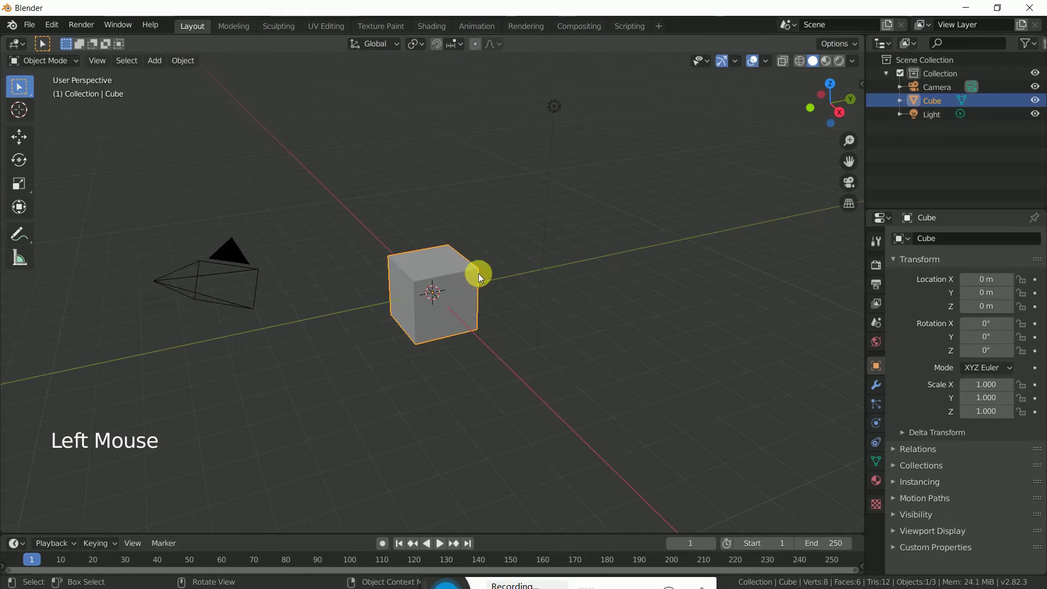
mouse_move(478, 273)
middle_down()
mouse_move(482, 302)
mouse_move(427, 295)
mouse_move(474, 281)
mouse_move(497, 316)
middle_up()
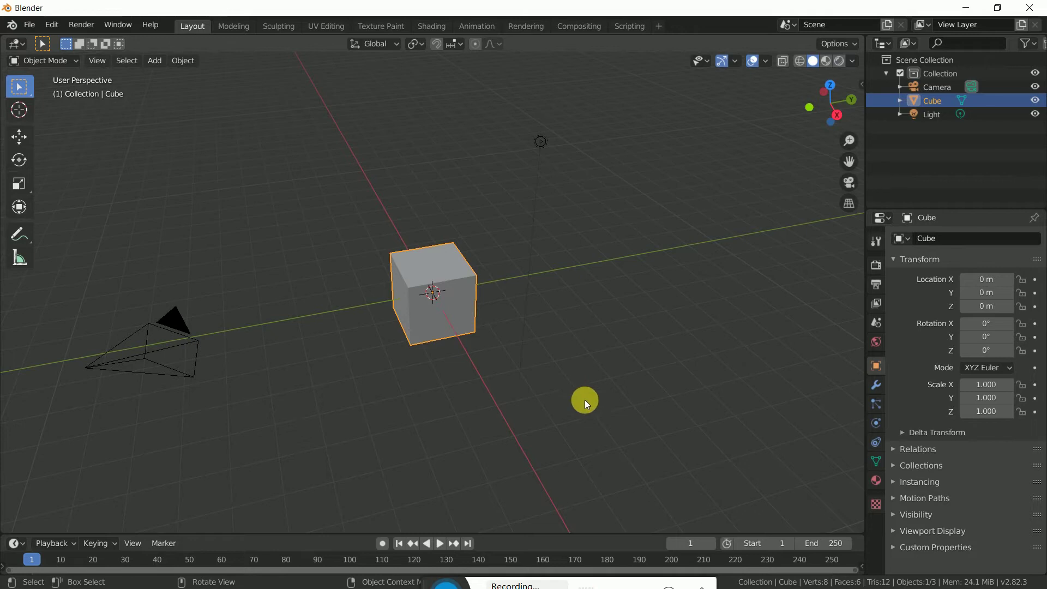
Scale the default cube down uniformly to about 0.321
key(s)
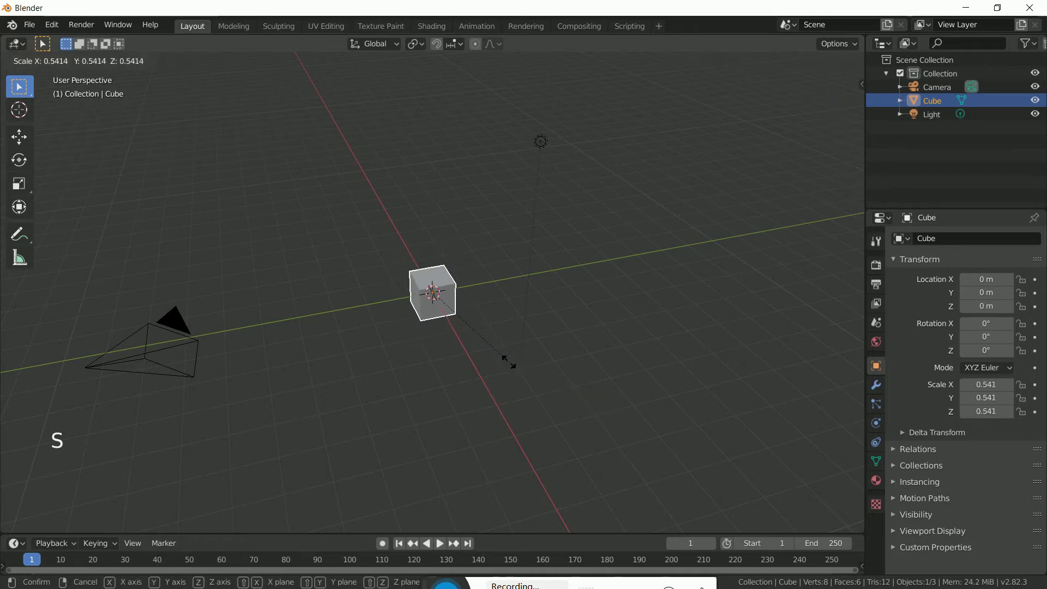
click(494, 328)
scroll(497, 329, up, 5)
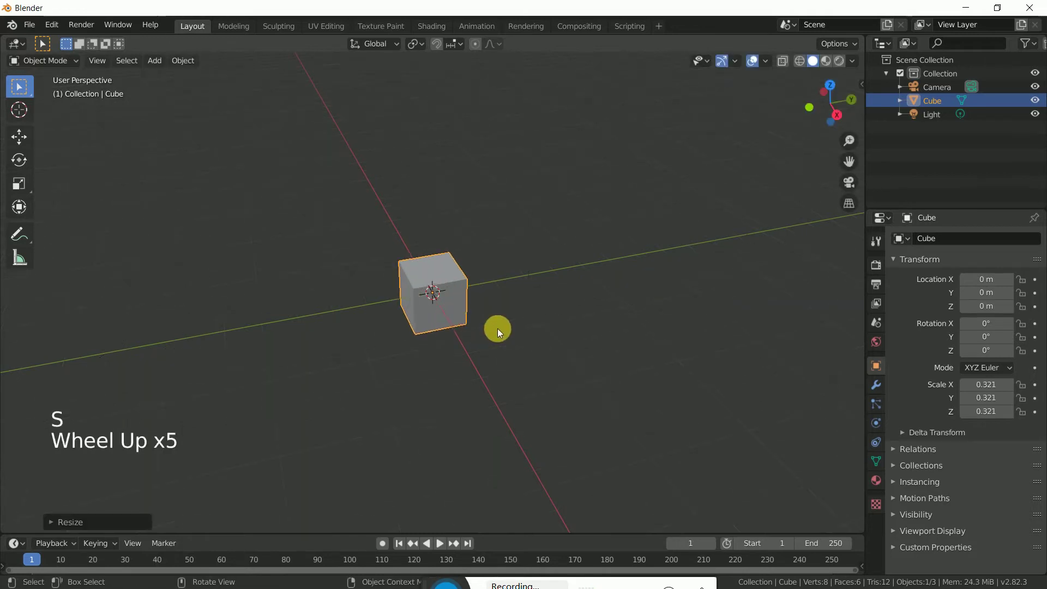
scroll(462, 276, up, 1)
mouse_move(462, 275)
middle_down()
mouse_move(463, 313)
mouse_move(508, 295)
middle_up()
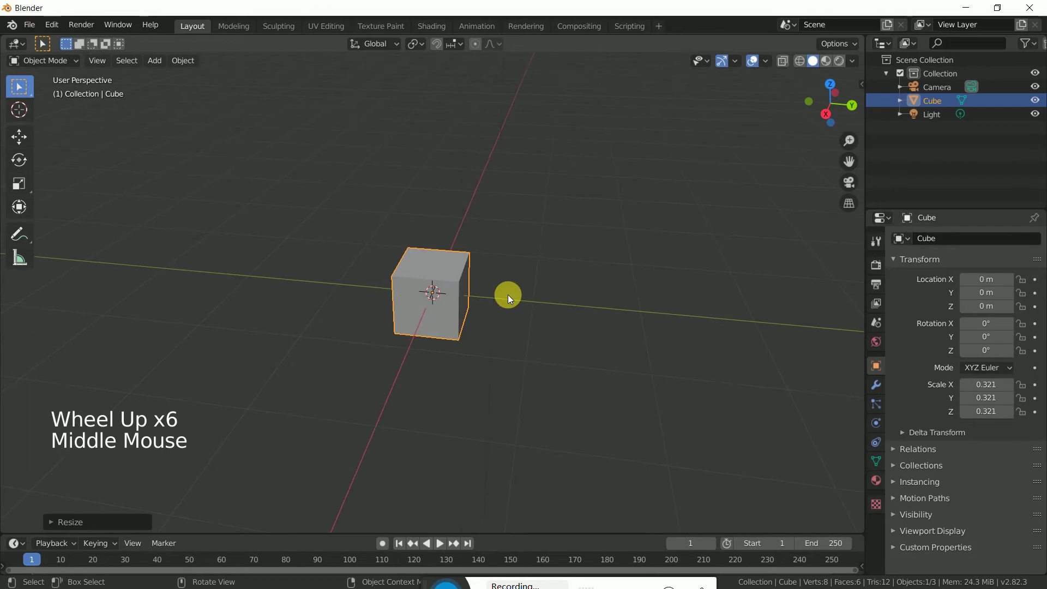
Enter Edit Mode with Face select and select one end face of the cube
click(45, 63)
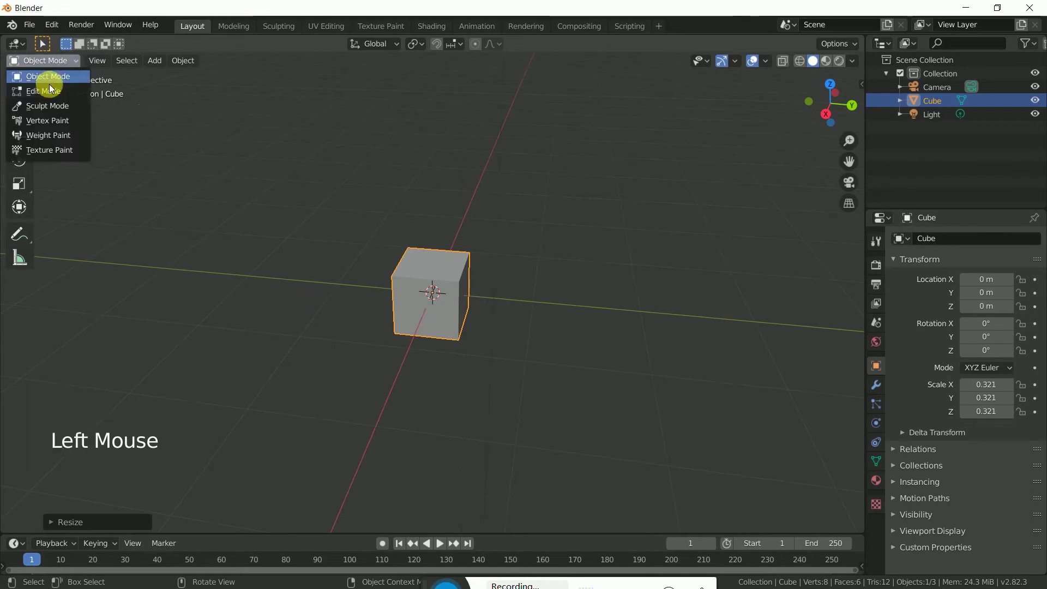
click(47, 88)
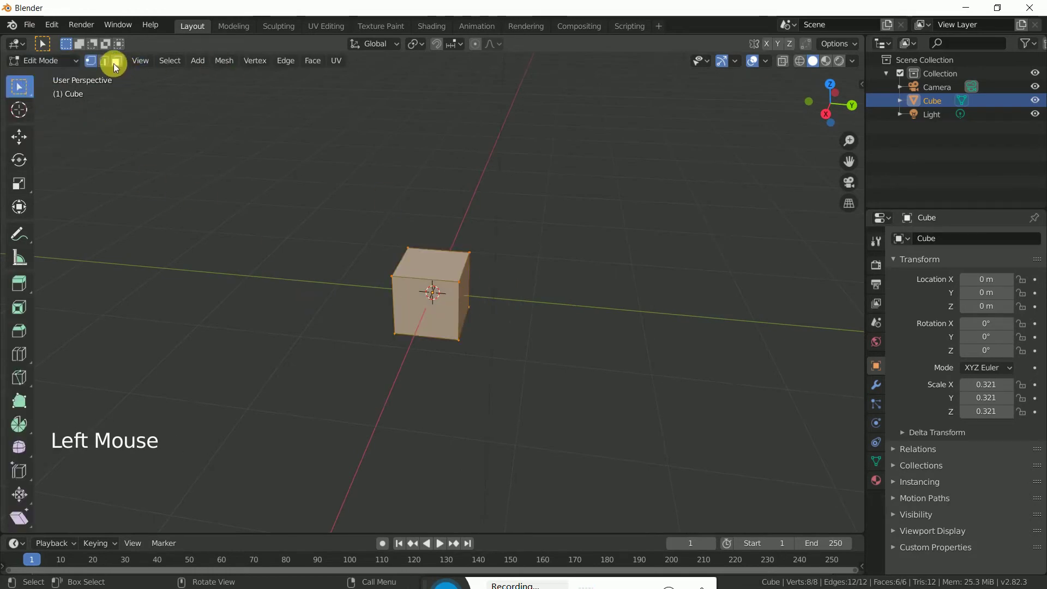
click(115, 62)
click(474, 303)
Move the selected face outward along Y to stretch the cube into a bar
mouse_move(475, 300)
middle_down()
mouse_move(553, 381)
mouse_move(521, 350)
middle_up()
click(27, 147)
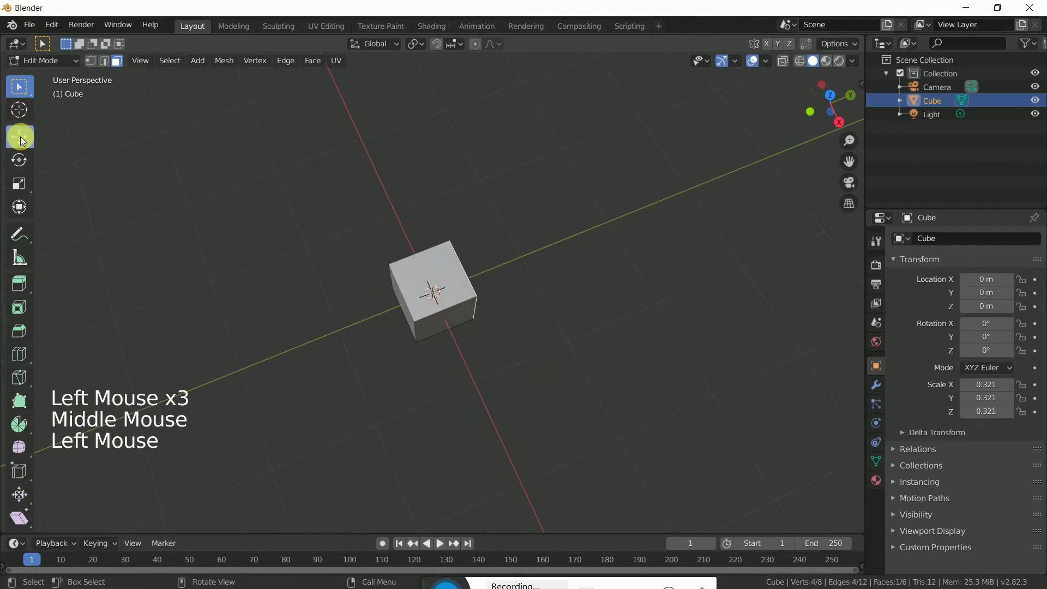
drag(507, 259, 557, 255)
scroll(524, 266, down, 3)
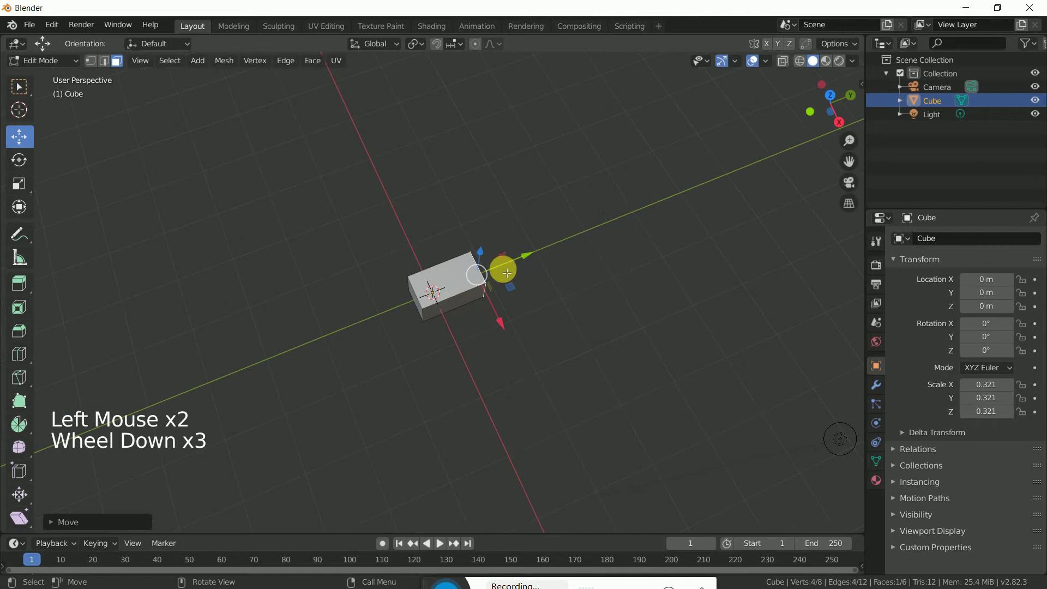
Extrude the first few angled body segments from the end face, adjusting the tip along Y and X
key(e)
click(571, 272)
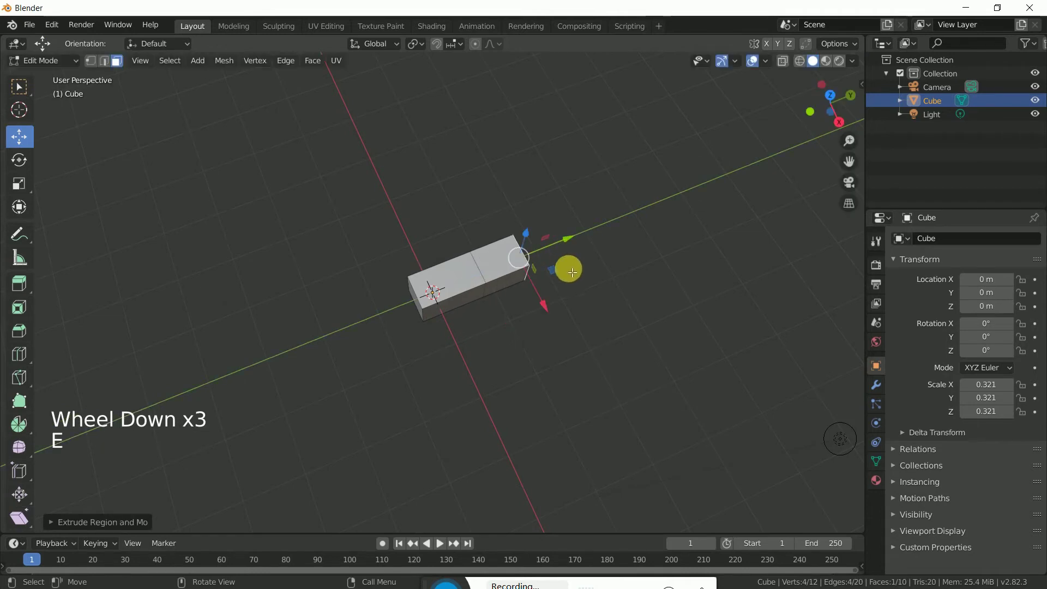
key(e)
click(557, 327)
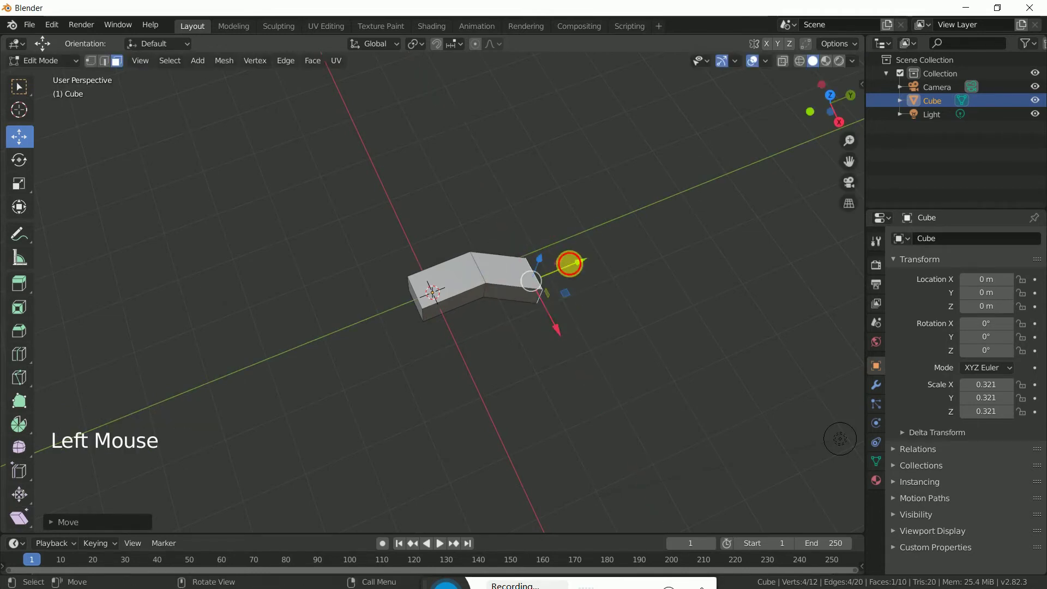
drag(569, 262, 589, 262)
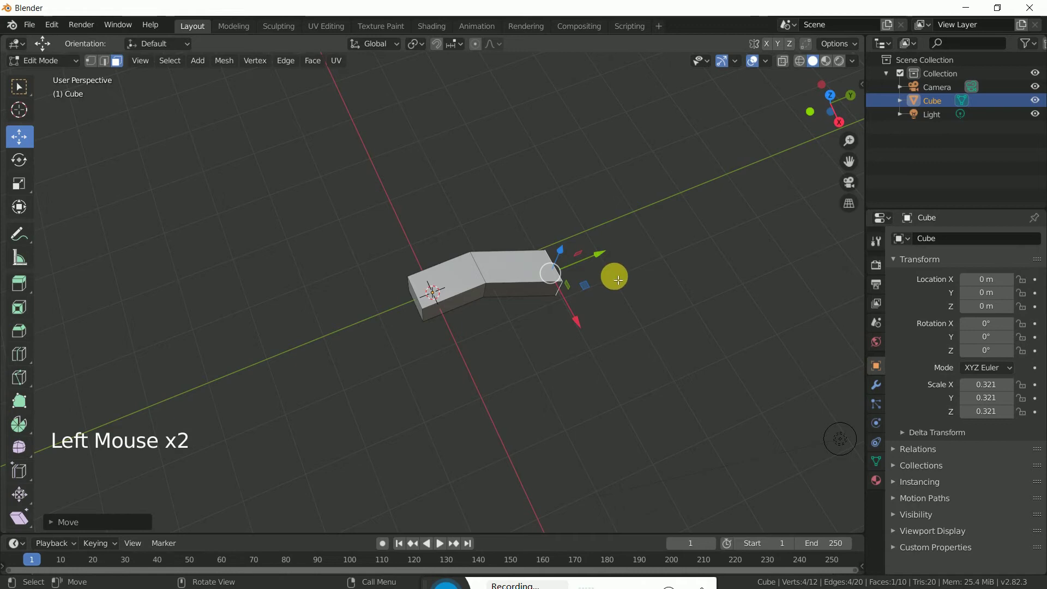
key(e)
click(663, 276)
drag(627, 296, 662, 330)
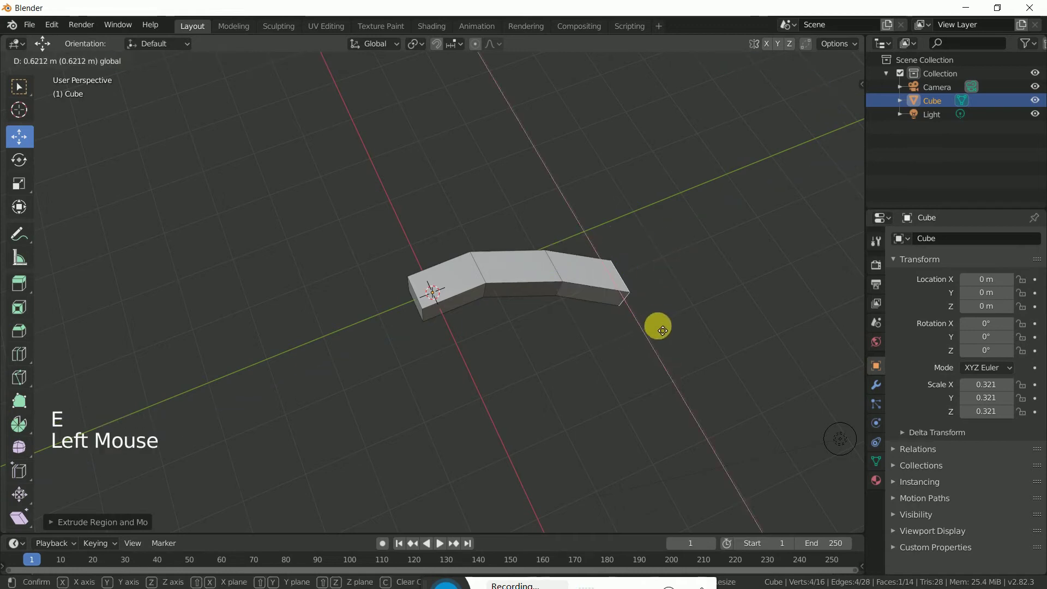
click(663, 325)
Extrude several more zigzag segments, turning the body to rise toward the upper right
key(e)
click(718, 292)
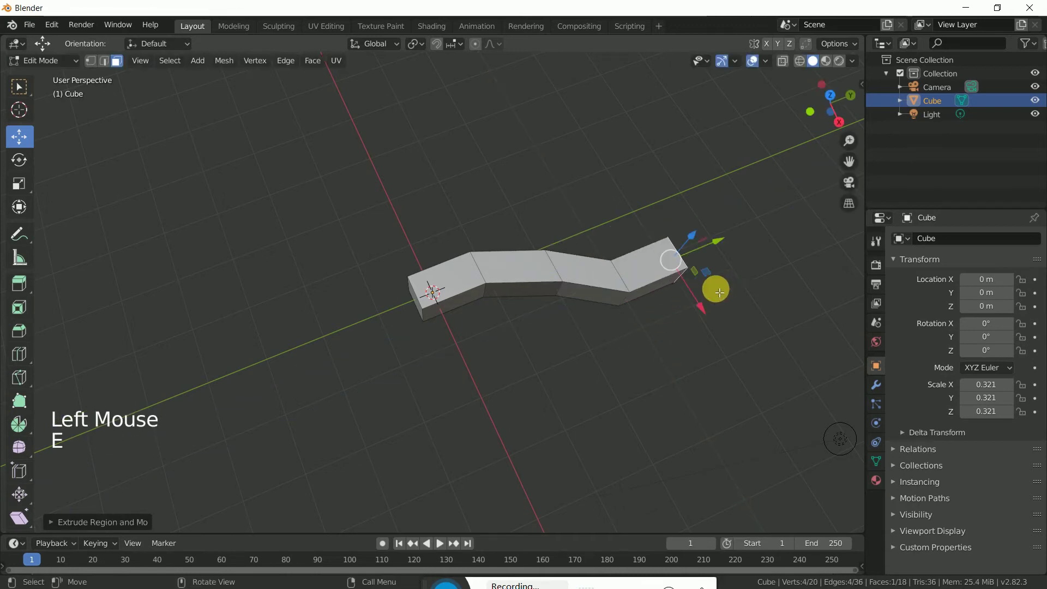
key(e)
click(714, 339)
key(e)
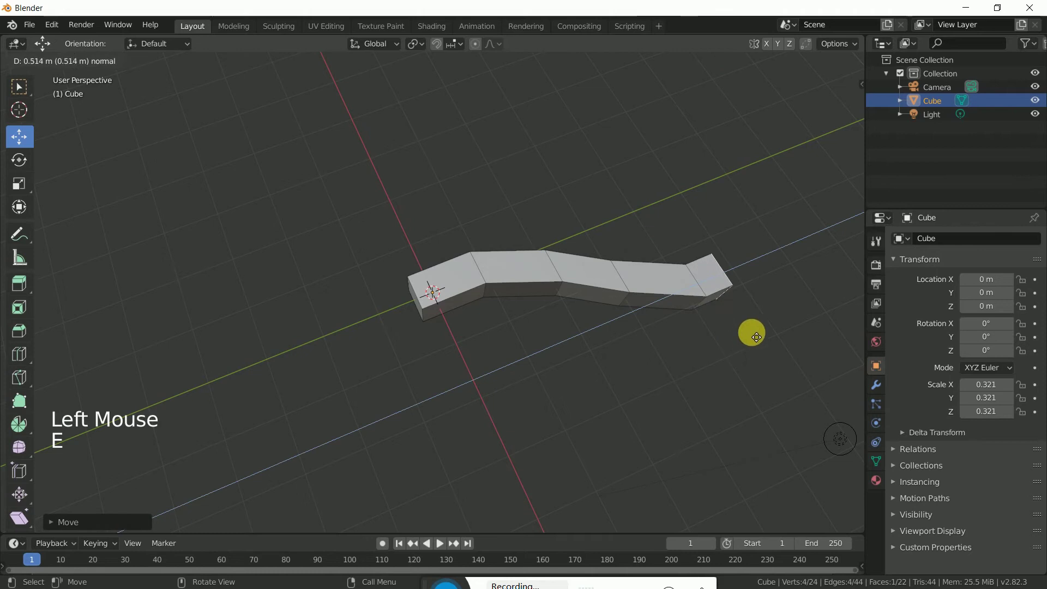
click(778, 327)
key(e)
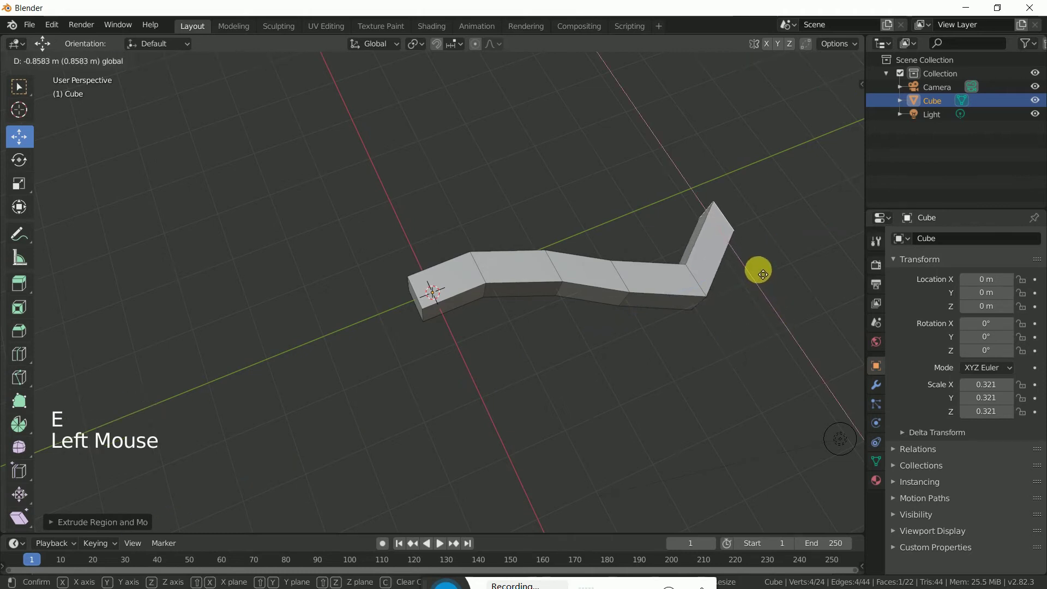
click(760, 272)
key(e)
click(759, 206)
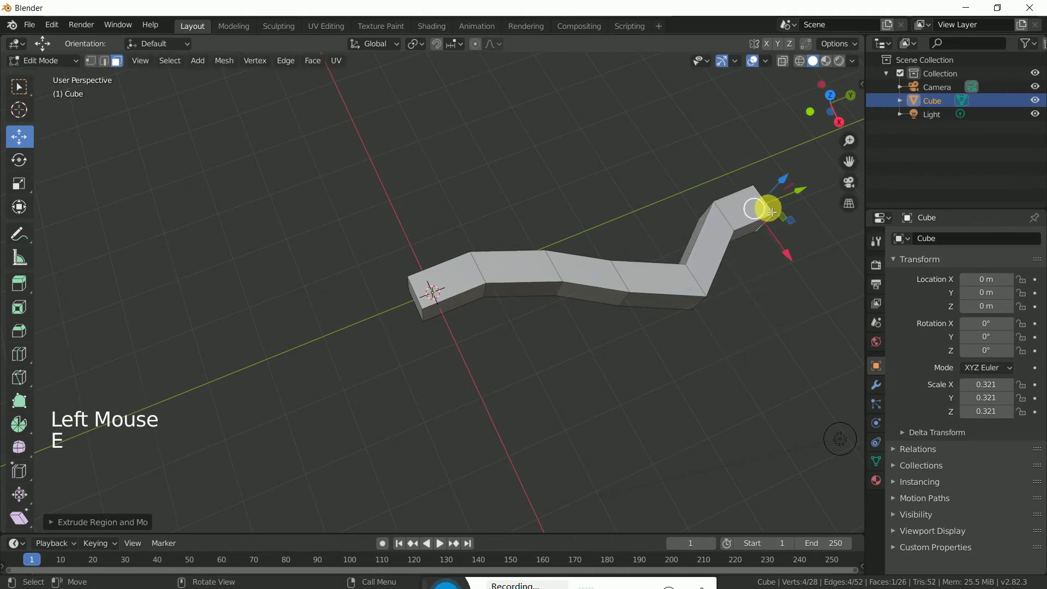
scroll(618, 290, down, 3)
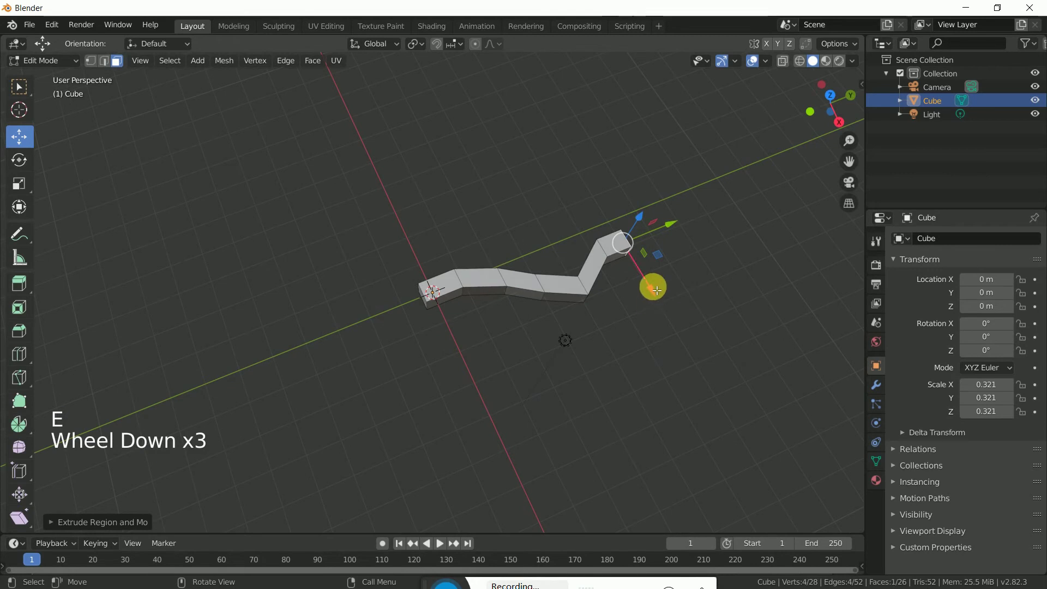
mouse_move(654, 288)
mouse_down()
mouse_move(650, 259)
mouse_move(665, 235)
mouse_up()
Continue extruding segments, shifting each new tip along the red axis to keep the zigzag
key(e)
click(683, 238)
key(e)
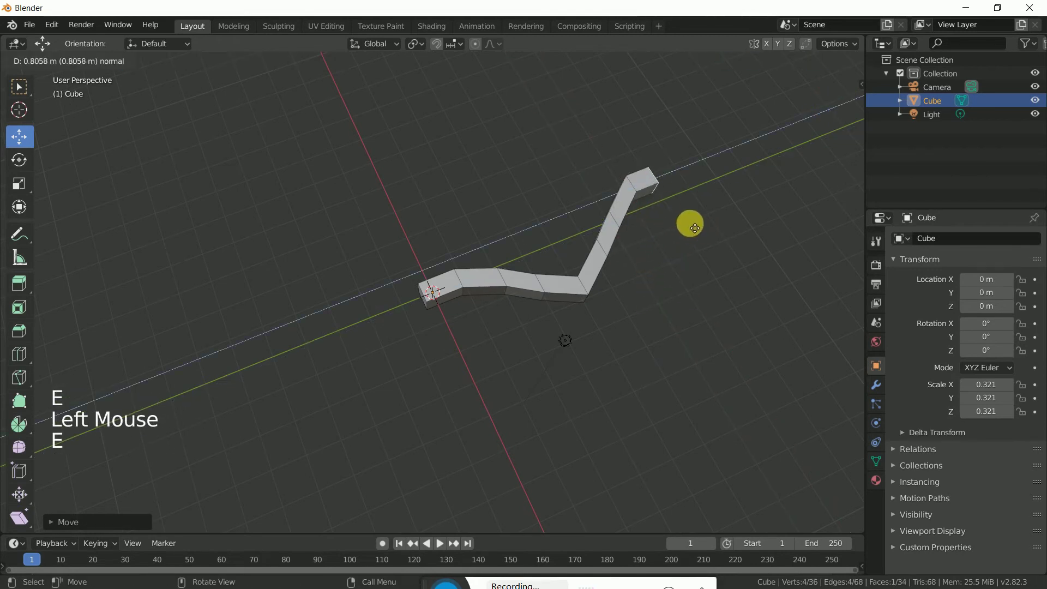
click(711, 228)
mouse_move(705, 216)
mouse_down()
mouse_move(722, 241)
mouse_move(785, 260)
mouse_move(789, 283)
mouse_up()
key(e)
click(770, 239)
scroll(765, 282, down, 2)
scroll(765, 283, down, 1)
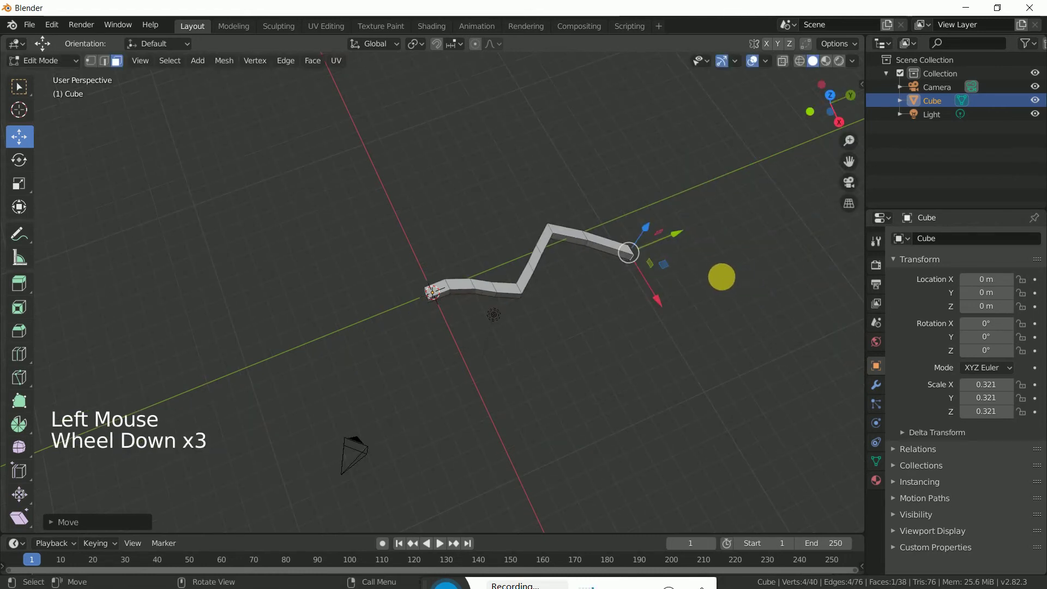
key(e)
click(761, 277)
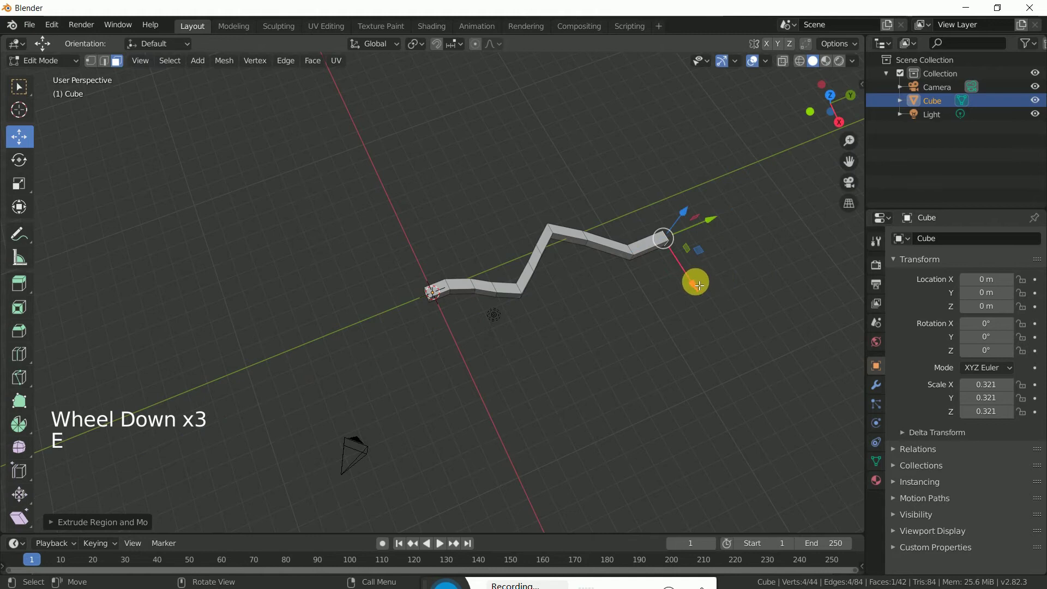
drag(698, 285, 692, 269)
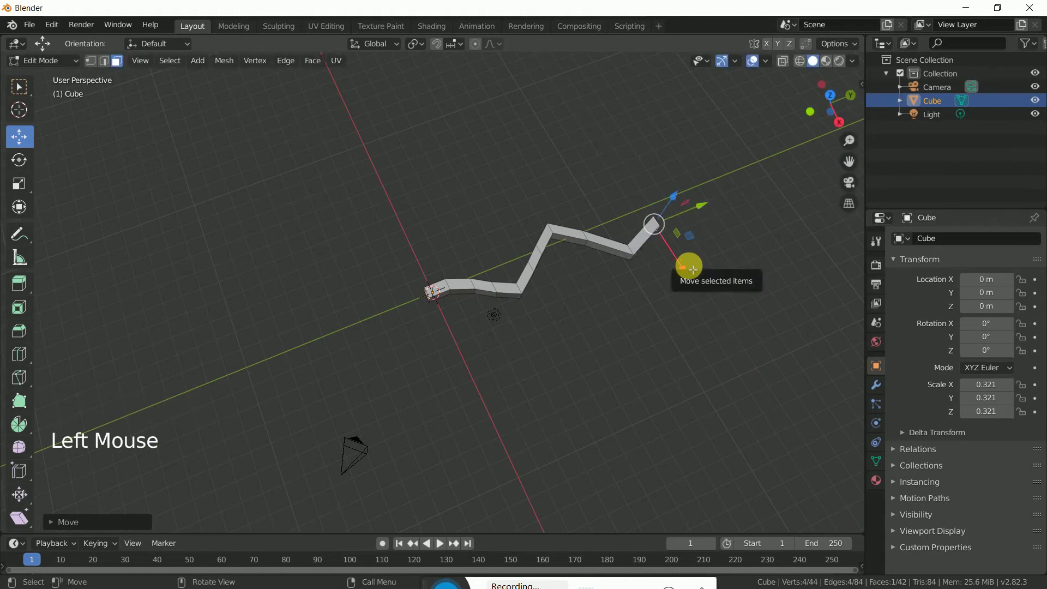
Extrude the last bends of the body, cancel an extra extrusion and start scaling the tip face
key(e)
click(717, 234)
drag(717, 234, 701, 234)
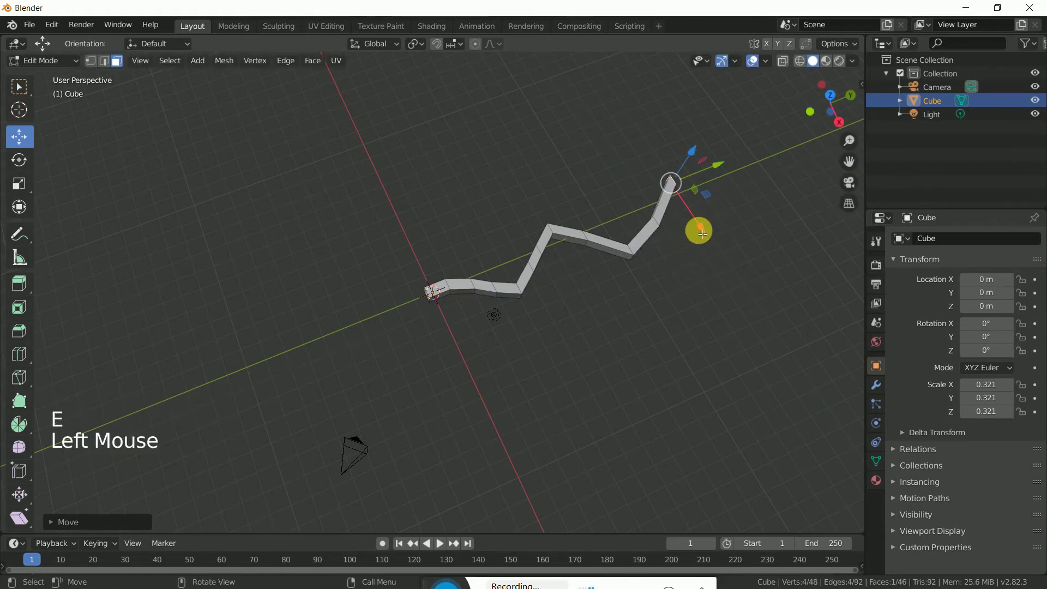
key(e)
click(739, 215)
drag(743, 216, 766, 247)
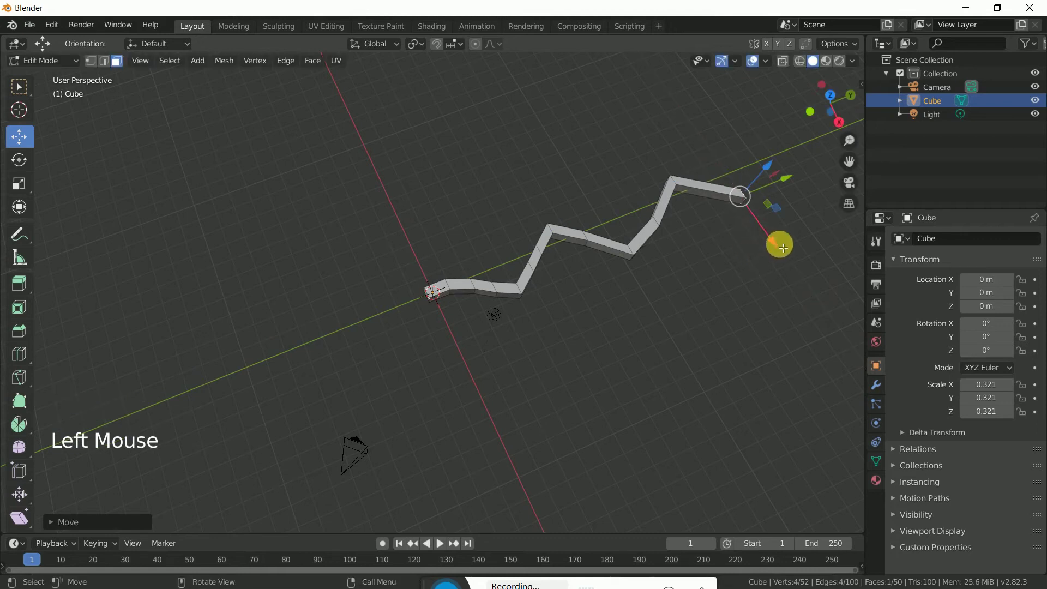
scroll(736, 262, down, 1)
scroll(679, 274, down, 2)
key(e)
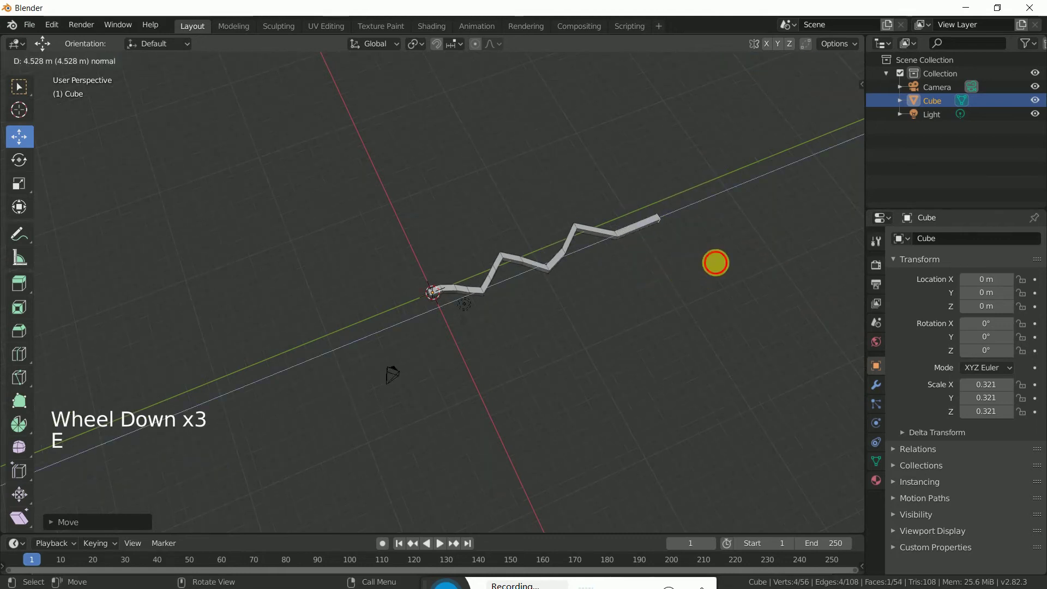
right_click(716, 263)
scroll(741, 215, up, 3)
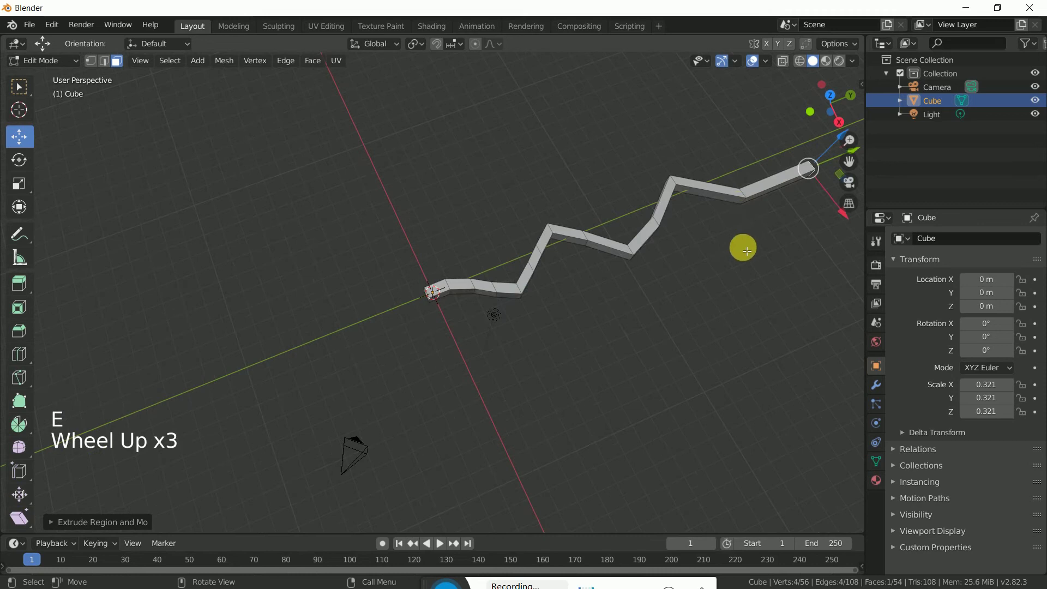
shift+middle_drag(742, 245, 529, 355)
scroll(651, 297, up, 4)
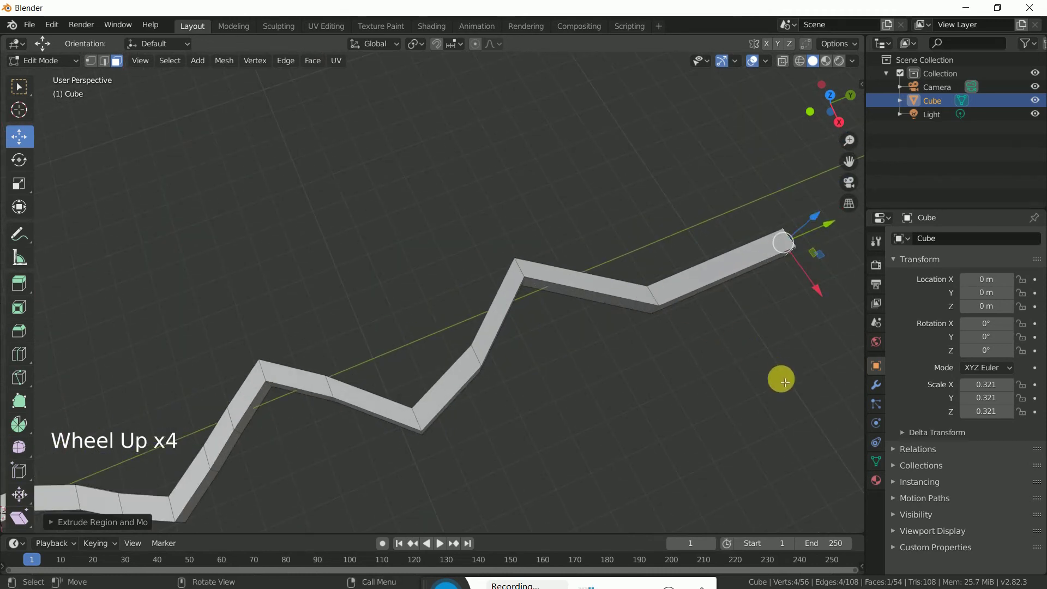
key(s)
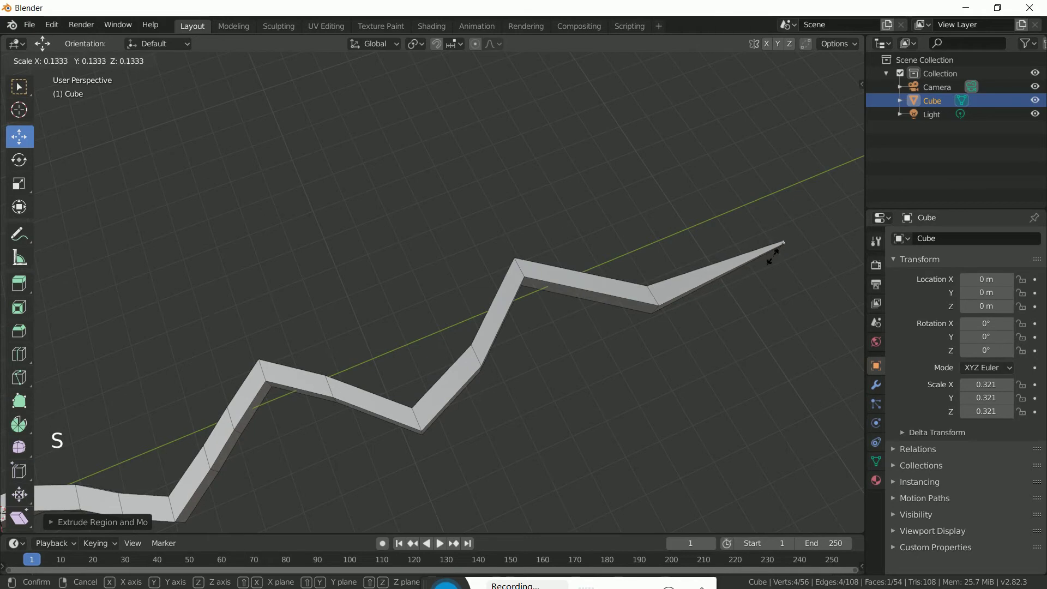
Shrink the tip face almost to a point to form a pointed tail
click(769, 250)
scroll(641, 352, down, 4)
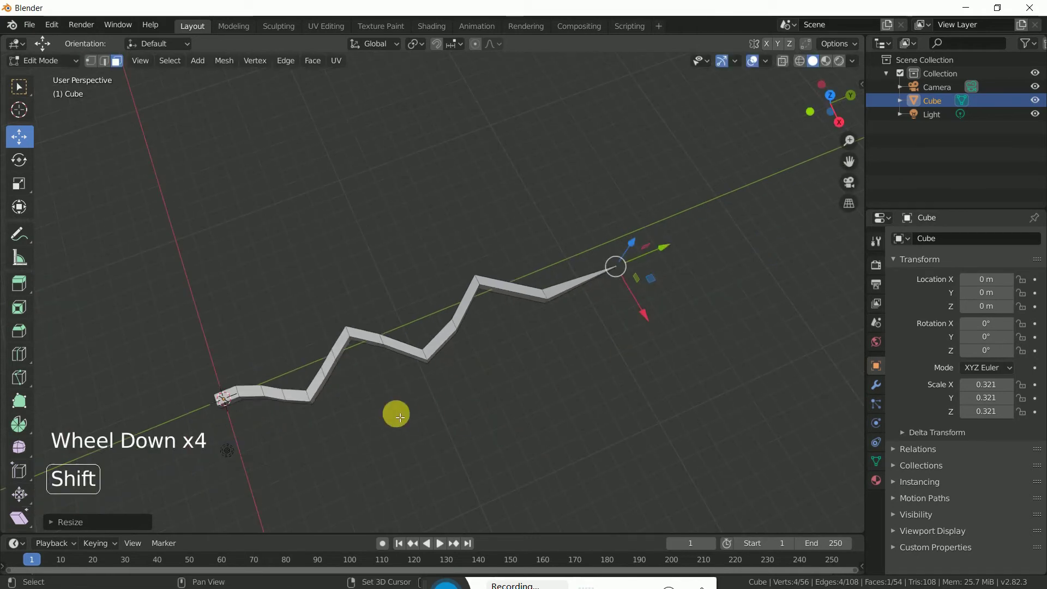
mouse_move(395, 414)
shift+middle_down()
mouse_move(560, 306)
mouse_move(477, 332)
mouse_move(467, 311)
mouse_move(472, 263)
mouse_move(467, 285)
mouse_move(532, 283)
mouse_move(456, 302)
mouse_move(428, 295)
shift+middle_up()
scroll(463, 337, up, 3)
scroll(443, 287, up, 4)
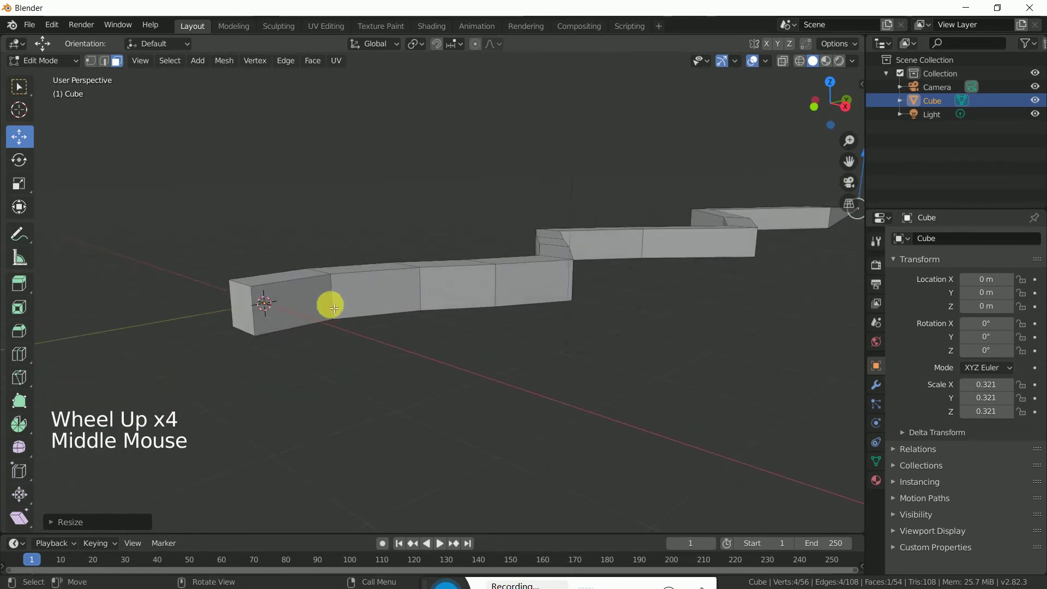
mouse_move(332, 308)
shift+middle_down()
mouse_move(467, 297)
mouse_move(395, 292)
shift+middle_up()
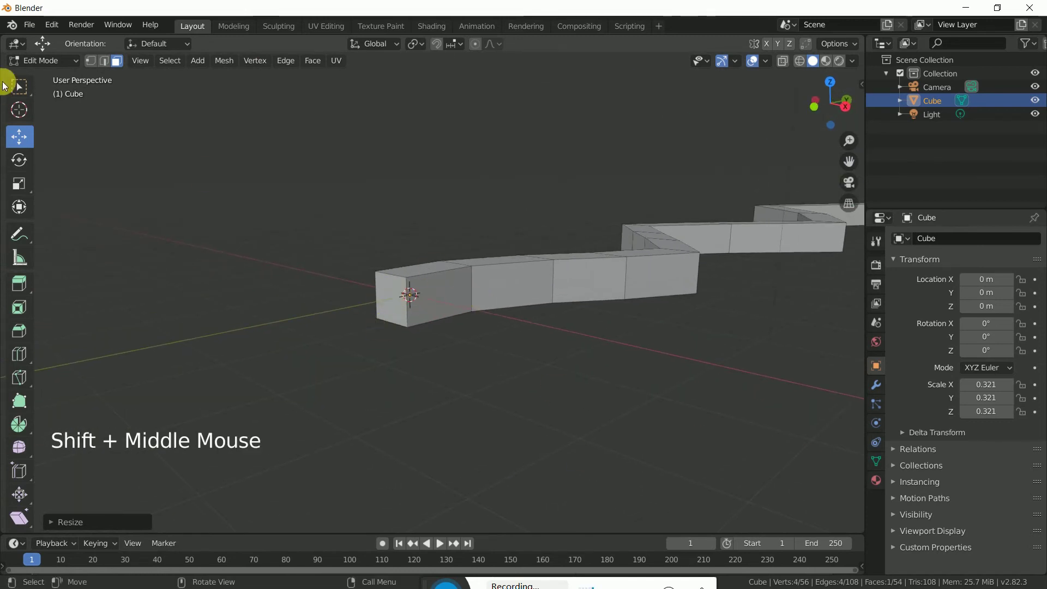
Return to Object Mode, set the snake to Shade Smooth and show its modifier settings
click(52, 61)
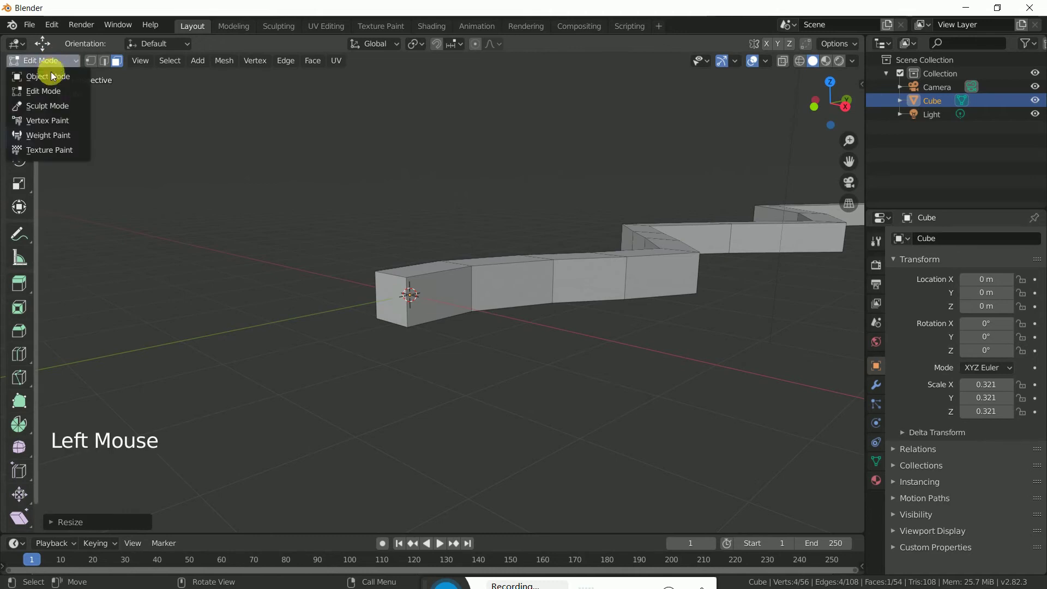
click(52, 77)
scroll(445, 287, down, 3)
scroll(492, 282, down, 1)
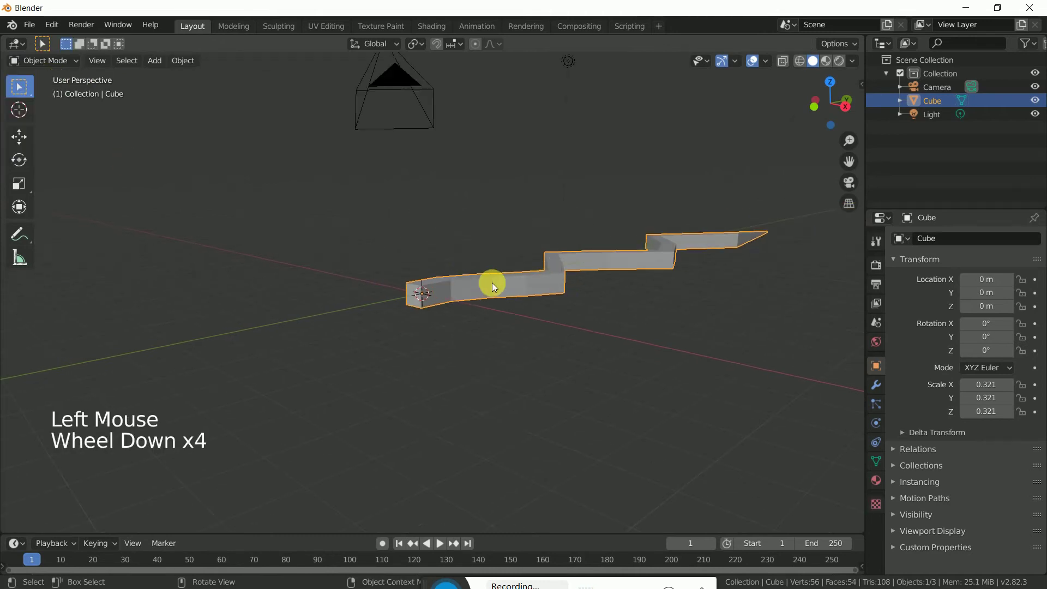
mouse_move(492, 283)
middle_down()
mouse_move(490, 335)
mouse_move(494, 287)
middle_up()
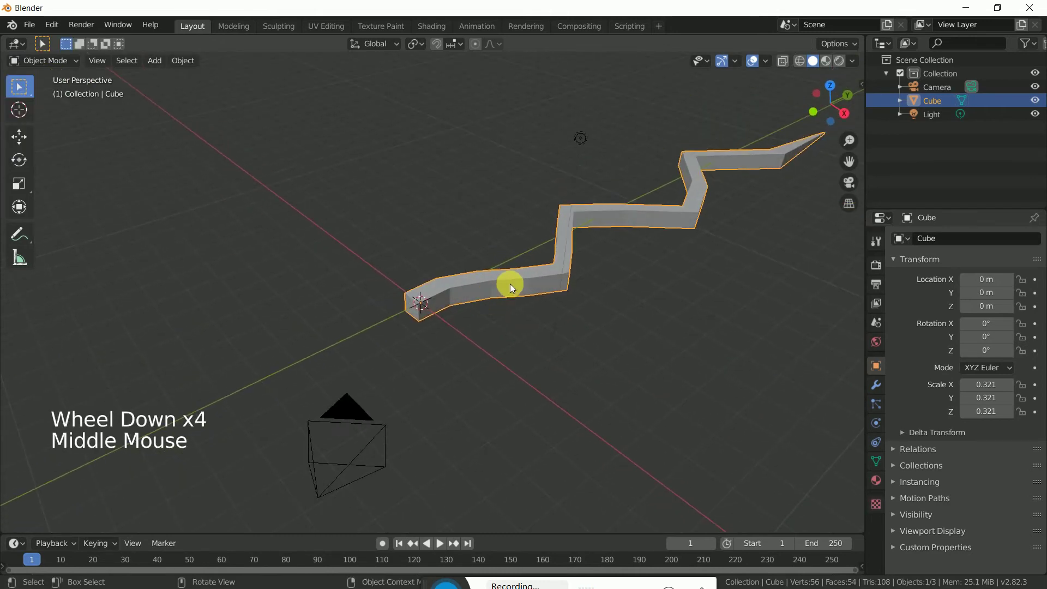
right_click(510, 283)
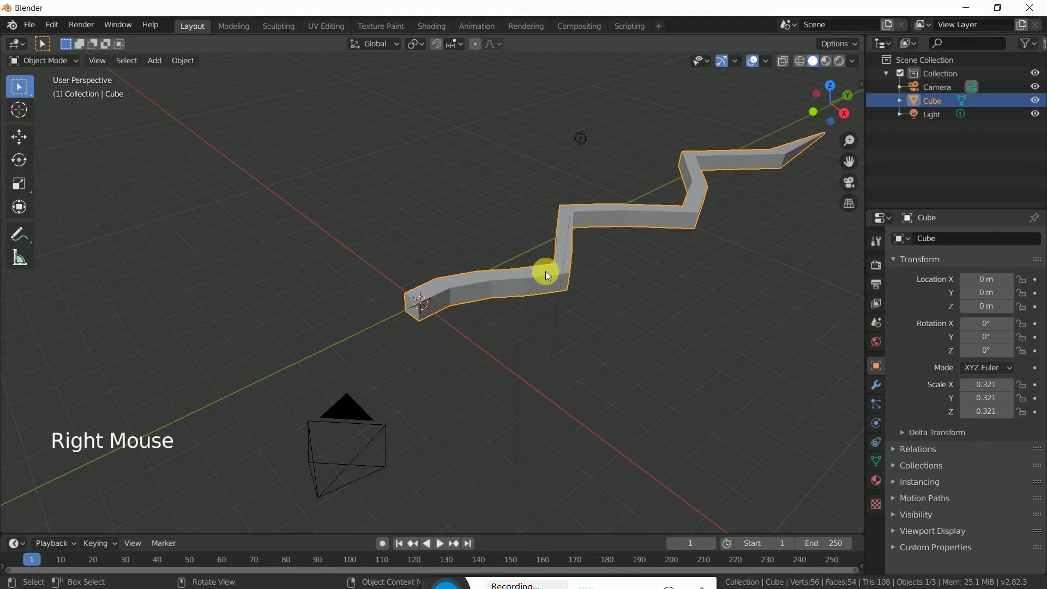
right_click(545, 274)
click(507, 275)
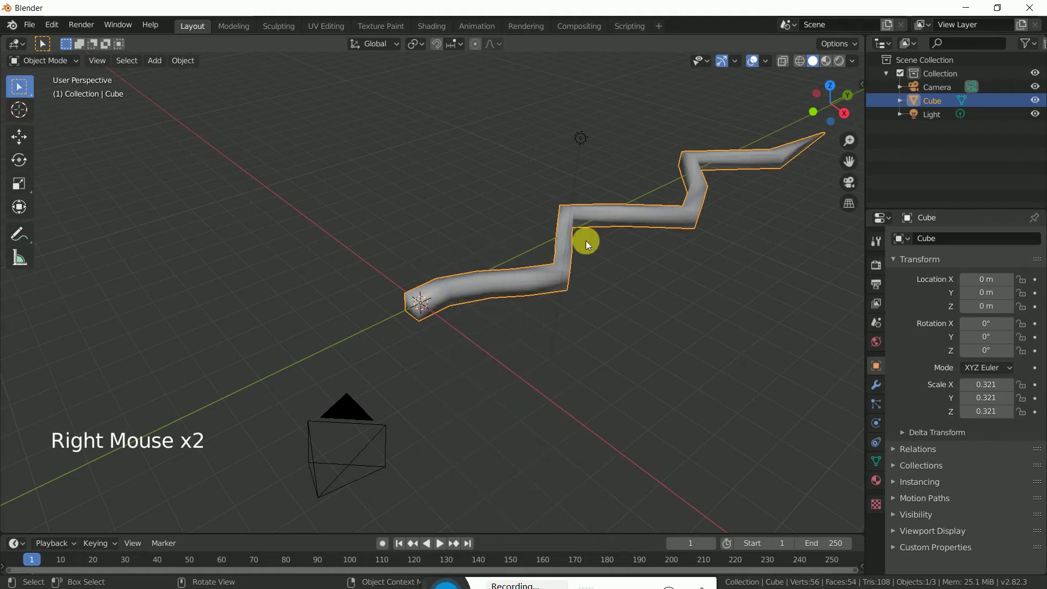
click(874, 388)
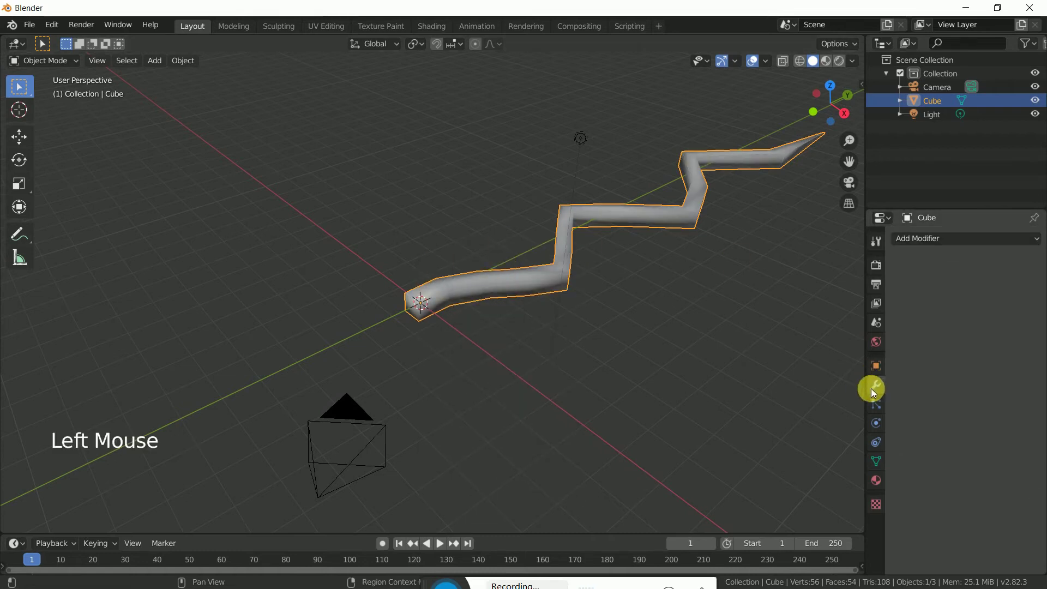
Add a Subdivision Surface modifier with viewport subdivisions set to 2
click(914, 241)
click(778, 462)
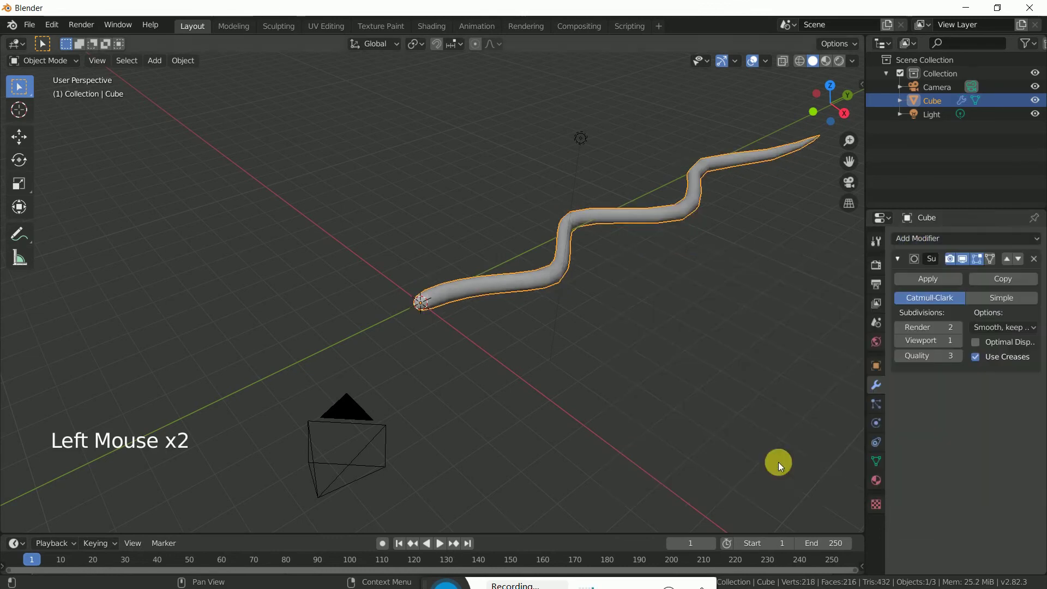
click(953, 339)
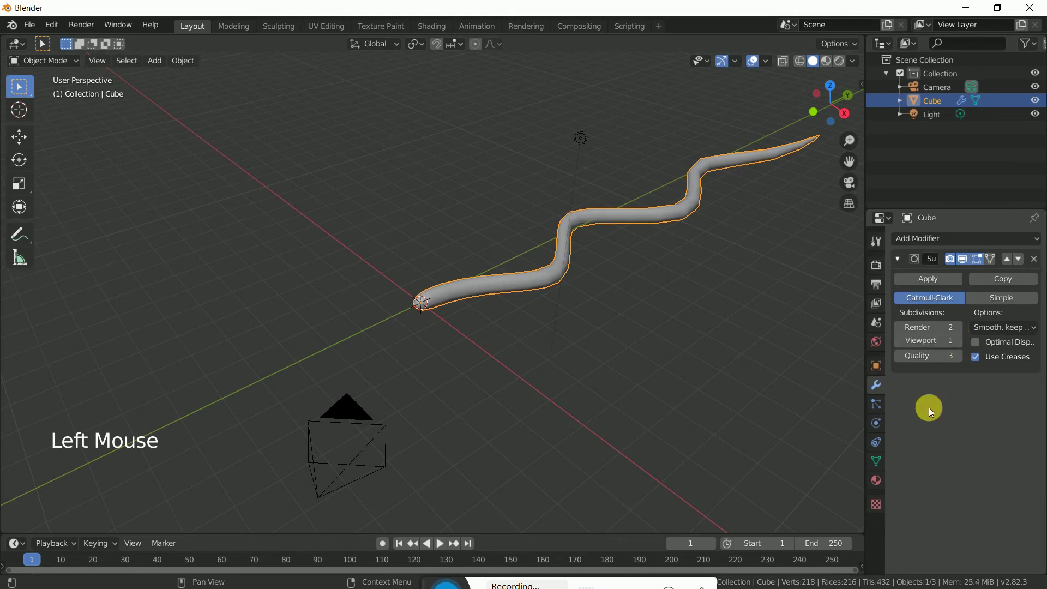
click(958, 343)
scroll(559, 340, up, 5)
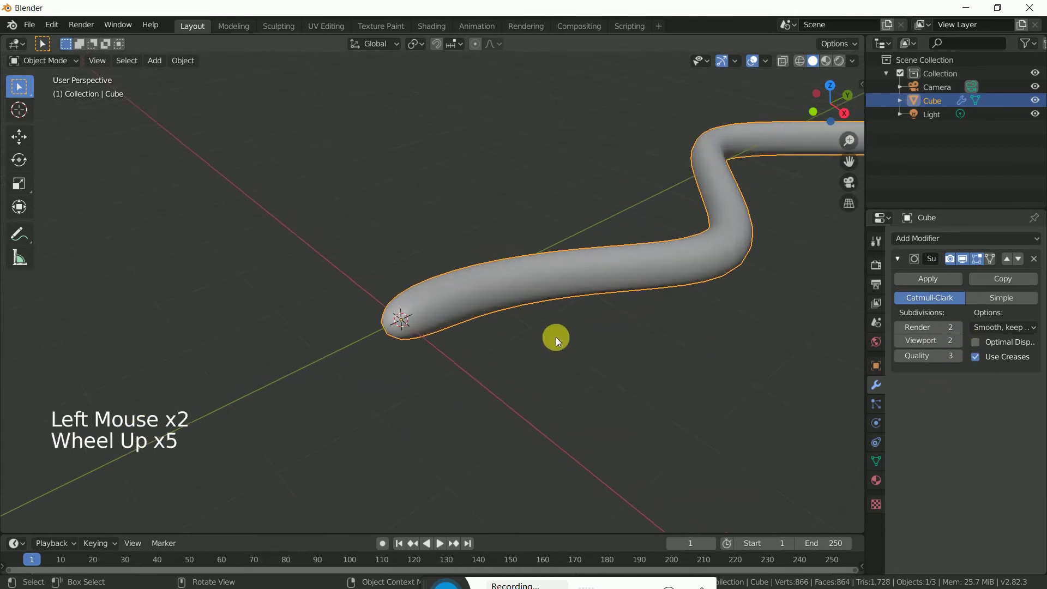
scroll(556, 337, up, 1)
Orbit around the smoothed snake and return to editing its mesh
mouse_move(555, 337)
middle_down()
mouse_move(602, 304)
mouse_move(573, 283)
mouse_move(537, 284)
middle_up()
scroll(633, 283, down, 6)
mouse_move(632, 284)
middle_down()
mouse_move(637, 354)
mouse_move(600, 346)
mouse_move(596, 411)
mouse_move(661, 381)
mouse_move(688, 320)
mouse_move(540, 447)
mouse_move(488, 472)
mouse_move(459, 419)
mouse_move(509, 361)
mouse_move(494, 346)
mouse_move(555, 346)
mouse_move(493, 375)
mouse_move(410, 380)
mouse_move(626, 343)
middle_up()
scroll(549, 350, down, 2)
scroll(551, 349, down, 1)
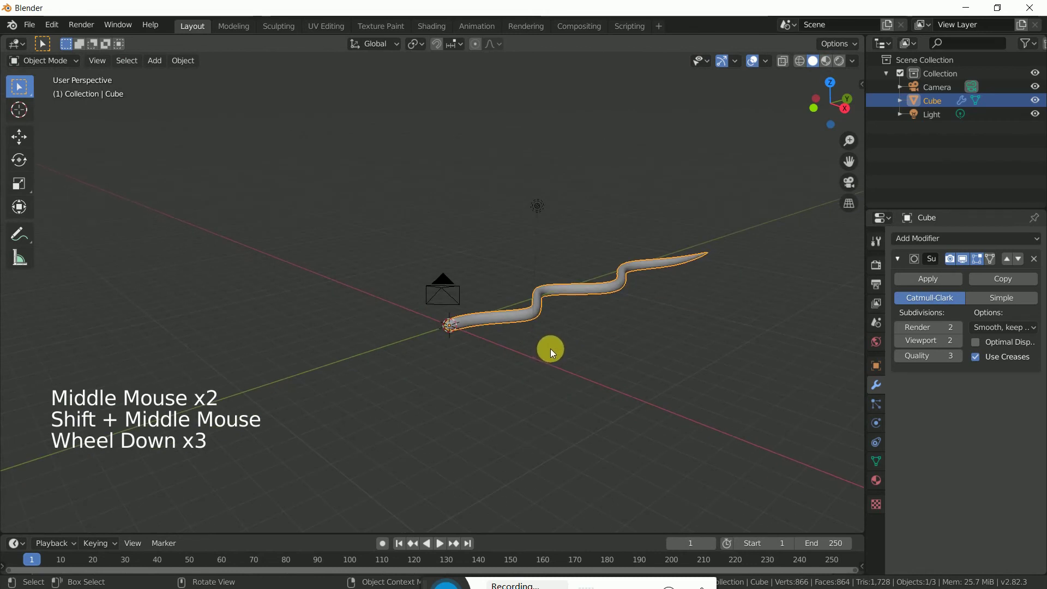
scroll(542, 304, up, 6)
mouse_move(541, 304)
middle_down()
mouse_move(552, 403)
mouse_move(592, 388)
mouse_move(563, 369)
mouse_move(541, 372)
middle_up()
key(Tab)
Enable on-cage display, bring the head end into view and start a knife cut across it
middle_drag(528, 332, 535, 374)
click(990, 258)
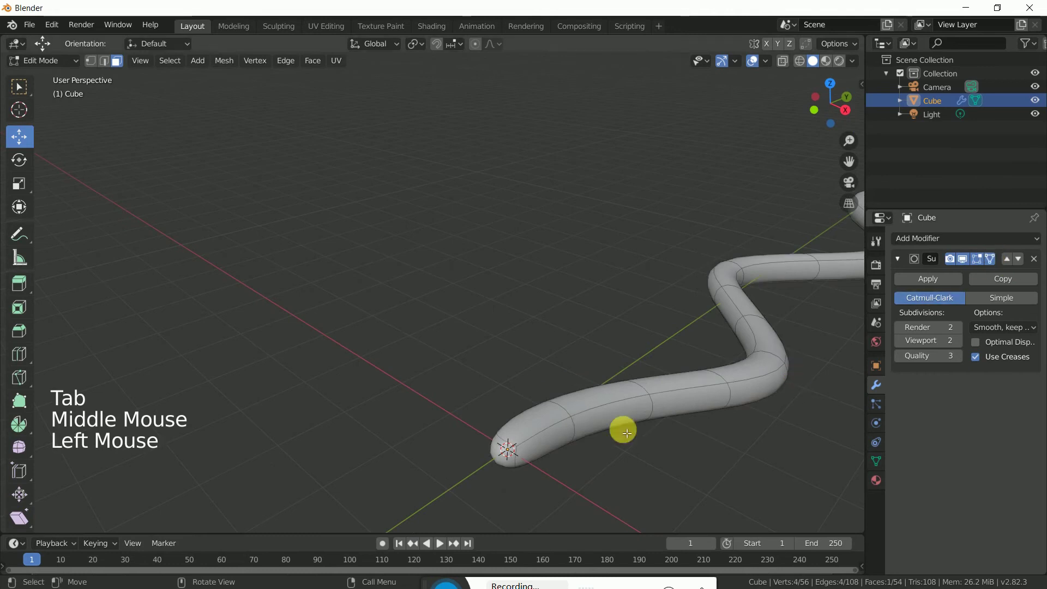
mouse_move(623, 427)
middle_down()
mouse_move(575, 417)
mouse_move(590, 395)
middle_up()
scroll(589, 395, up, 3)
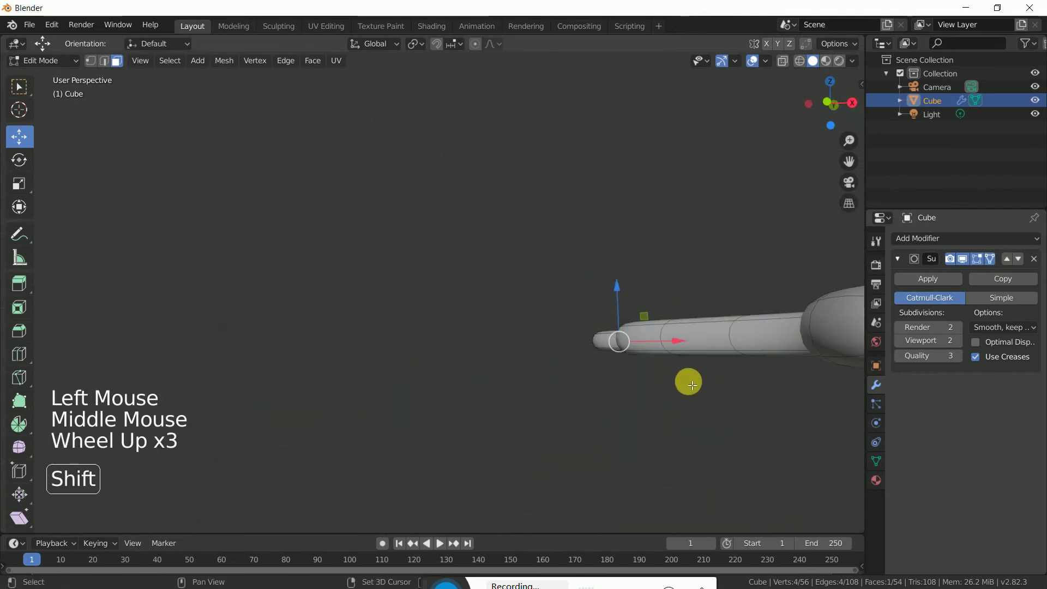
mouse_move(688, 381)
shift+middle_down()
mouse_move(447, 369)
mouse_move(554, 367)
mouse_move(573, 382)
mouse_move(573, 367)
shift+middle_up()
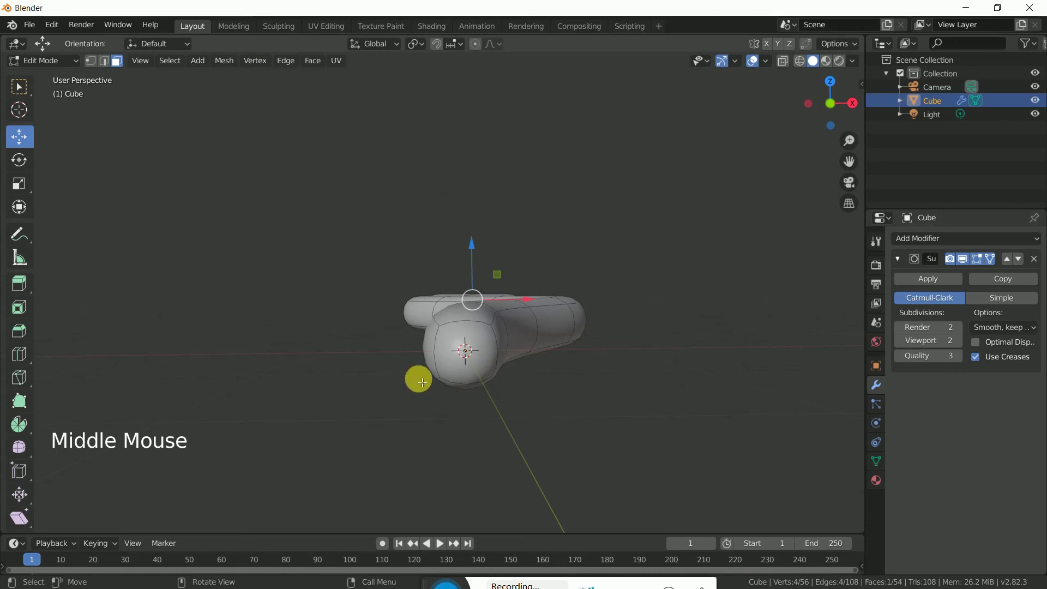
key(k)
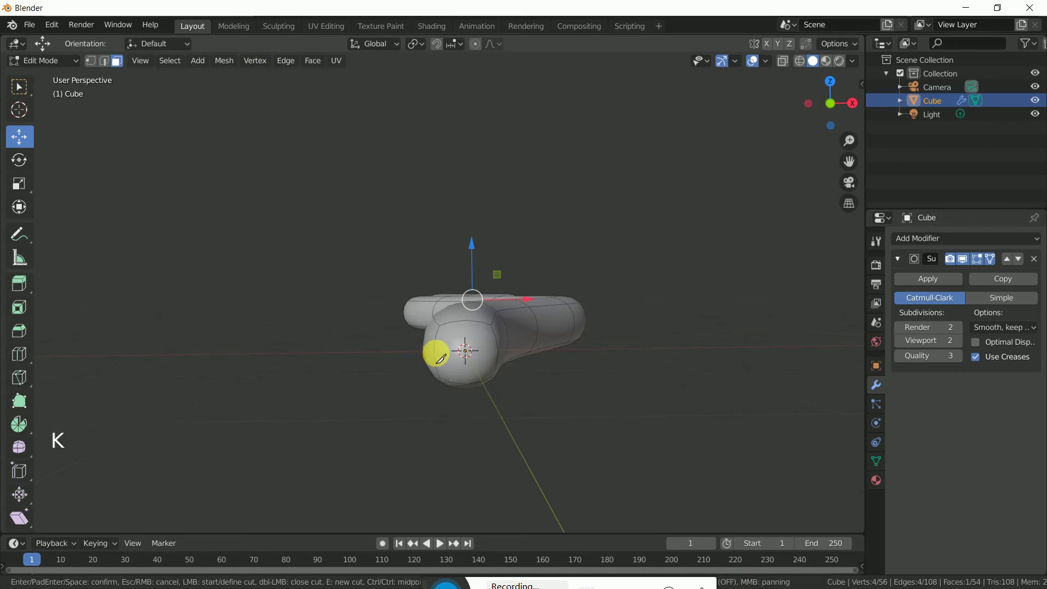
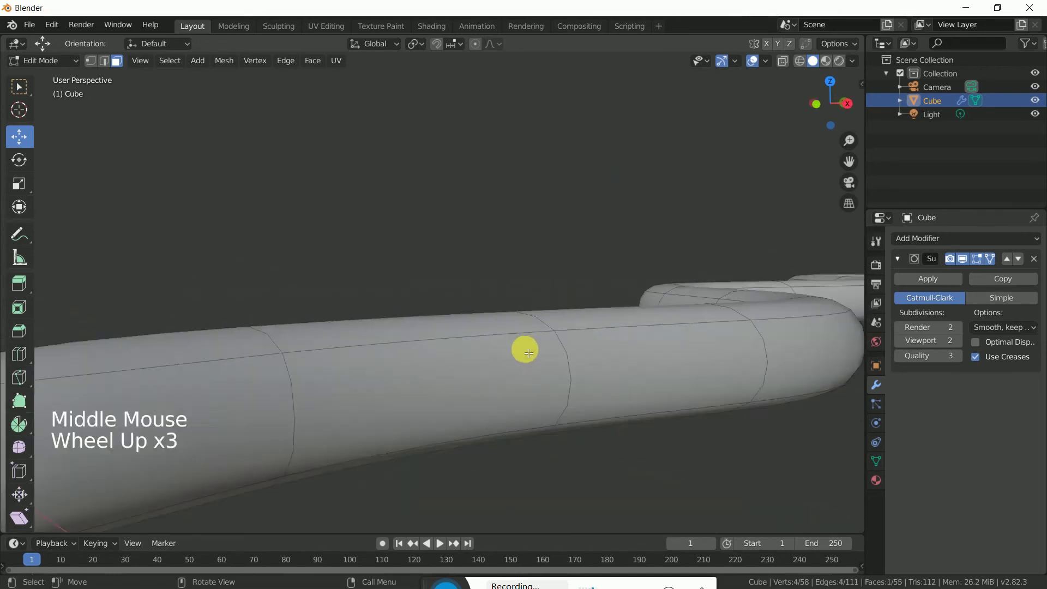
scroll(524, 348, up, 1)
scroll(246, 373, down, 1)
scroll(263, 384, down, 4)
Knife-cut a new edge across the end cap of the tube body and confirm it
middle_drag(269, 390, 328, 396)
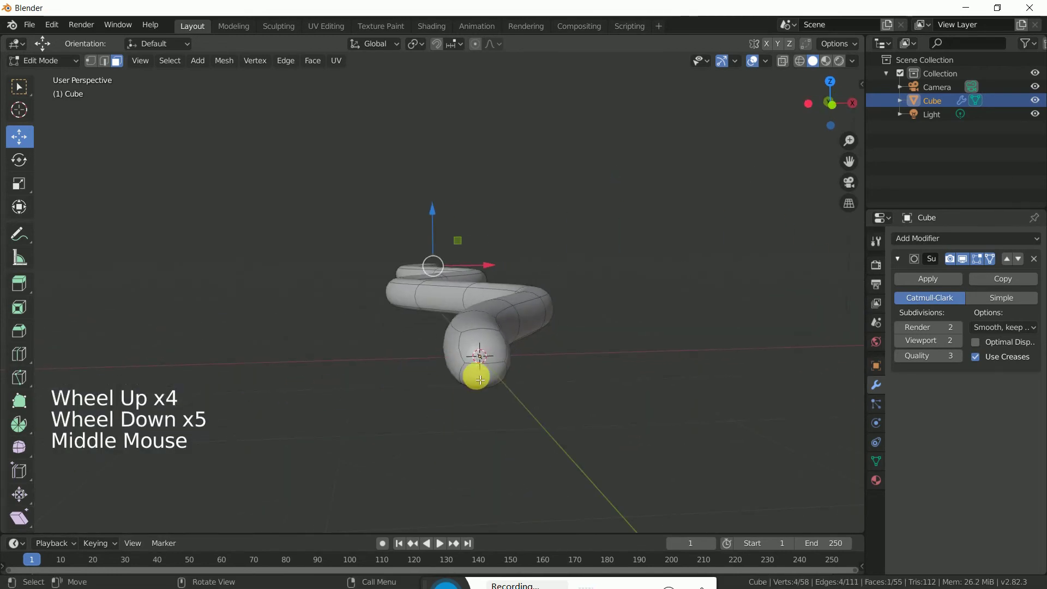
key(k)
click(482, 332)
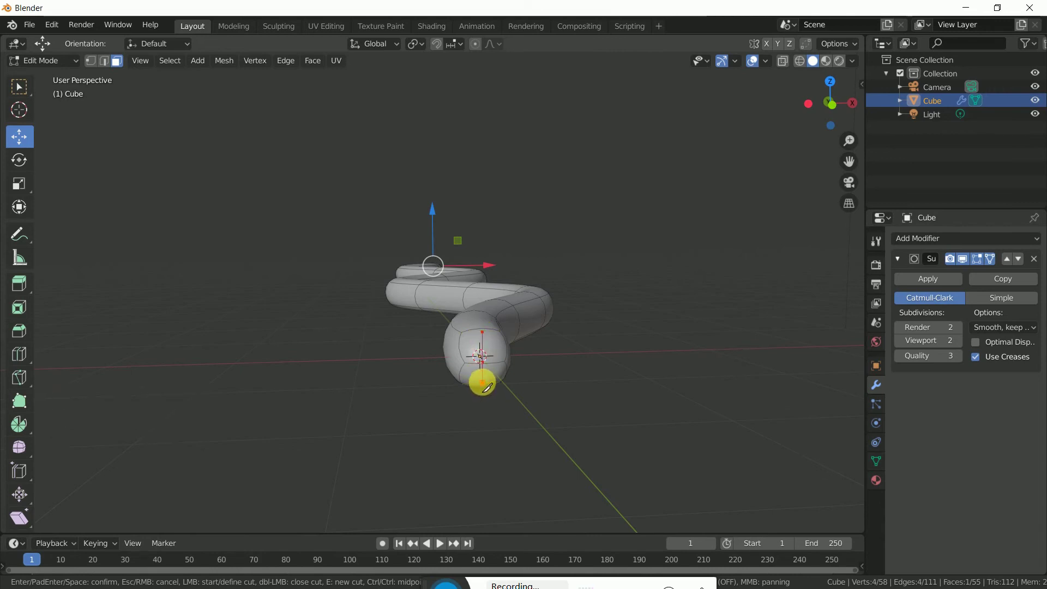
key(Return)
middle_drag(486, 382, 334, 347)
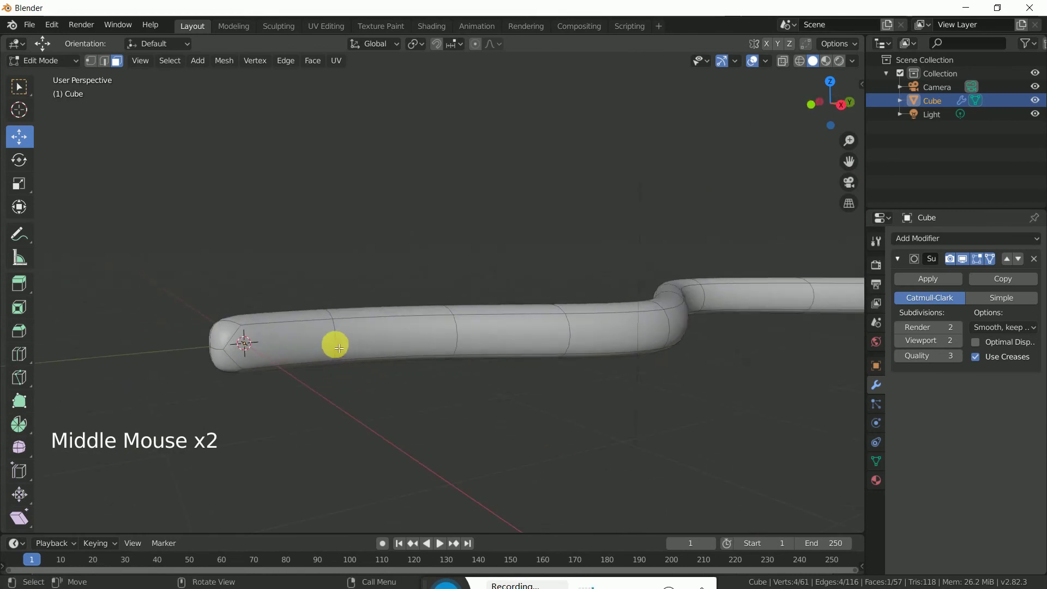
click(48, 62)
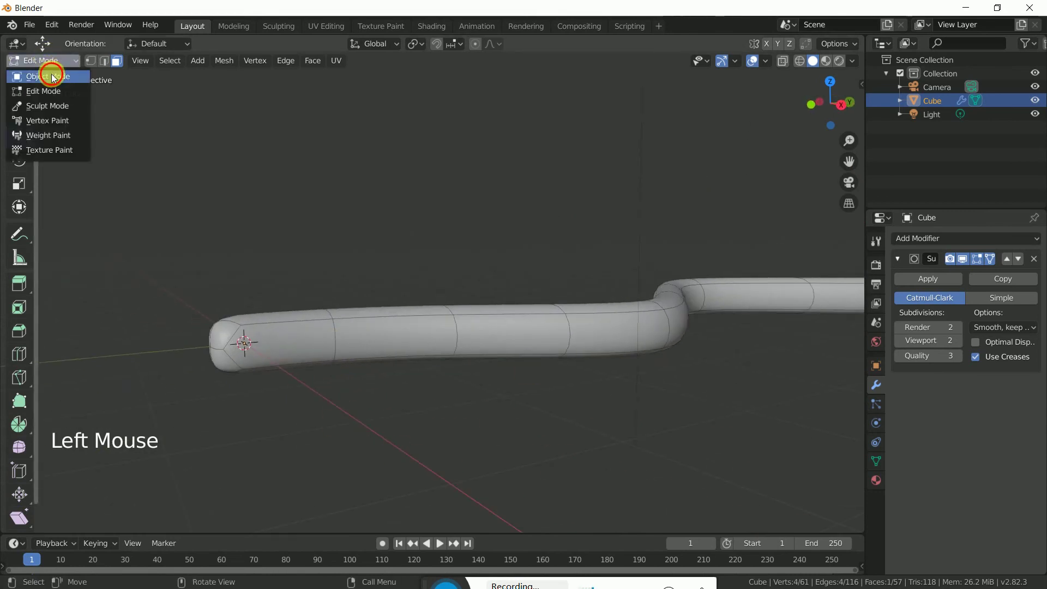
In Object Mode, add a UV sphere and scale it down to about 0.3 as a head
click(52, 77)
click(156, 61)
mouse_move(173, 77)
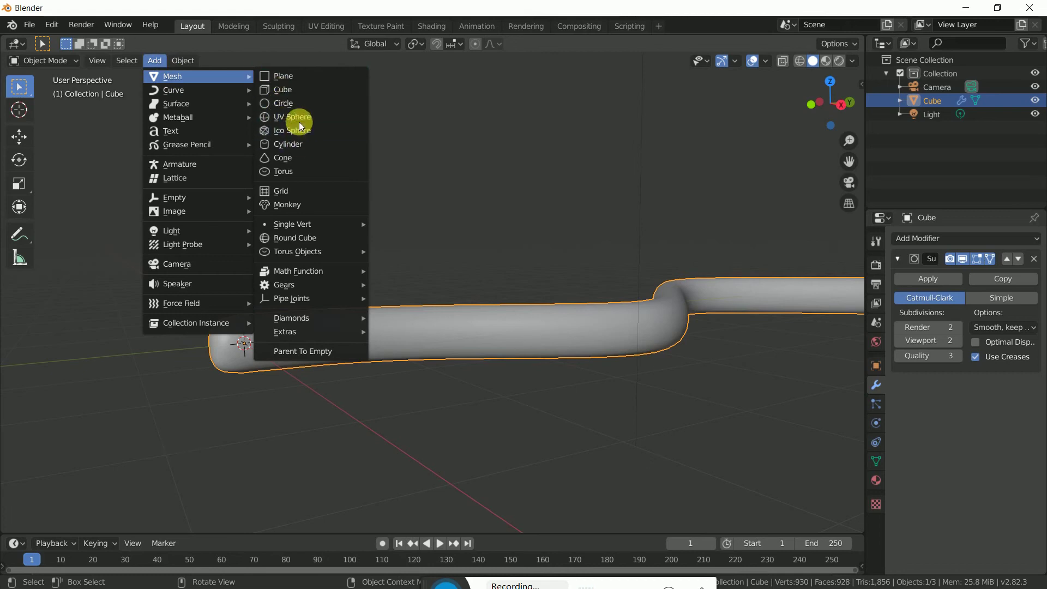
click(296, 117)
scroll(269, 280, down, 2)
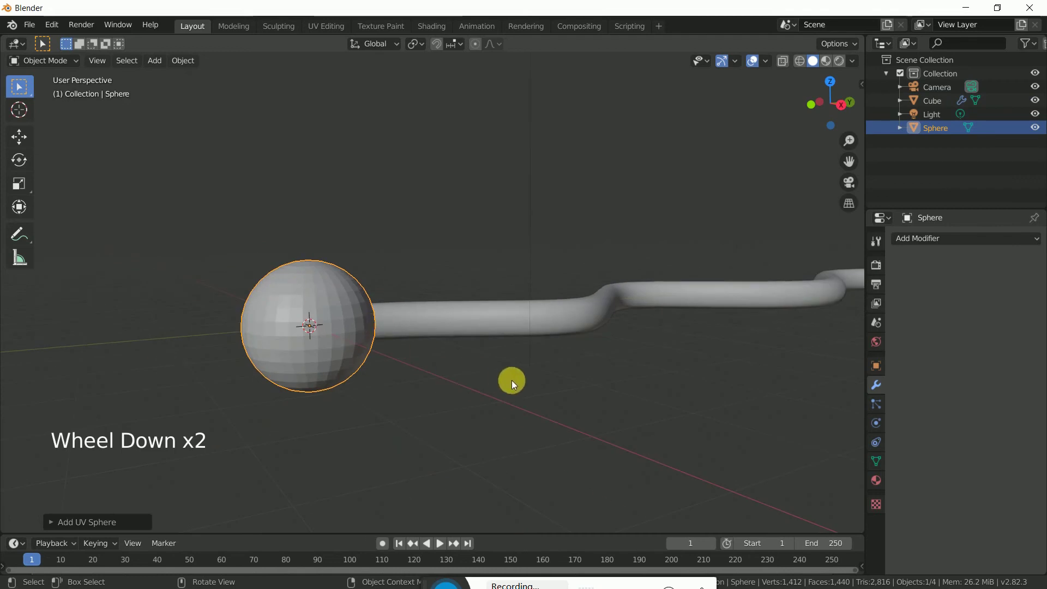
key(s)
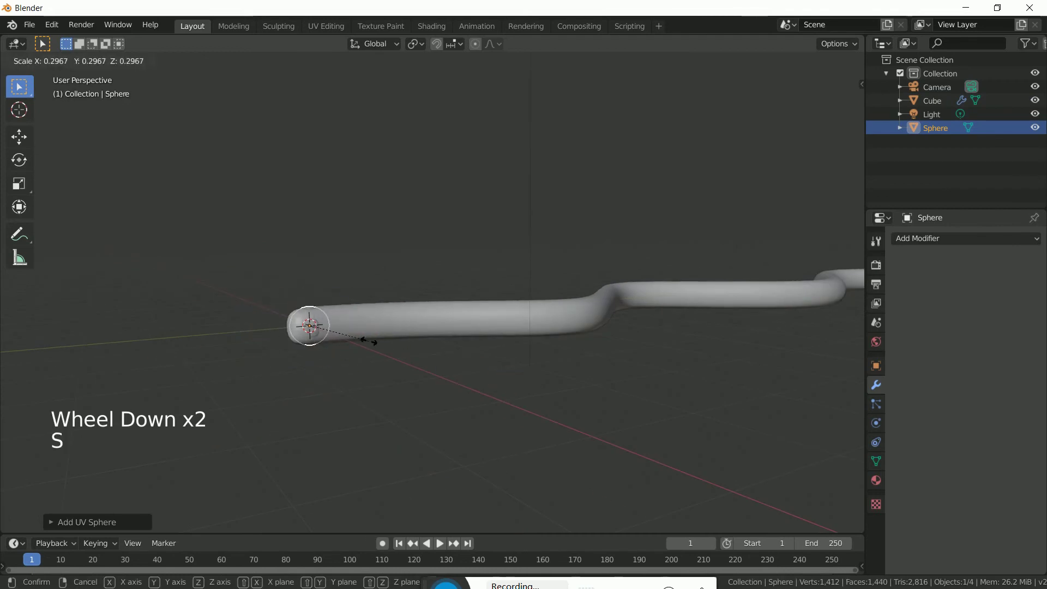
click(327, 353)
Stretch the sphere along one axis into an elongated oval head using the Transform gizmo
middle_drag(328, 353, 305, 357)
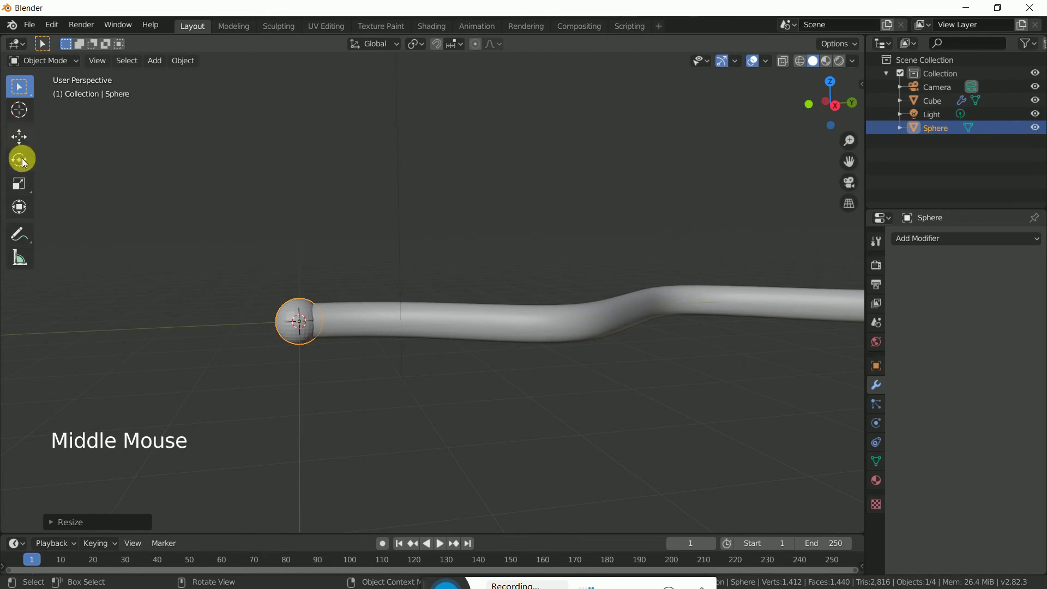
click(19, 206)
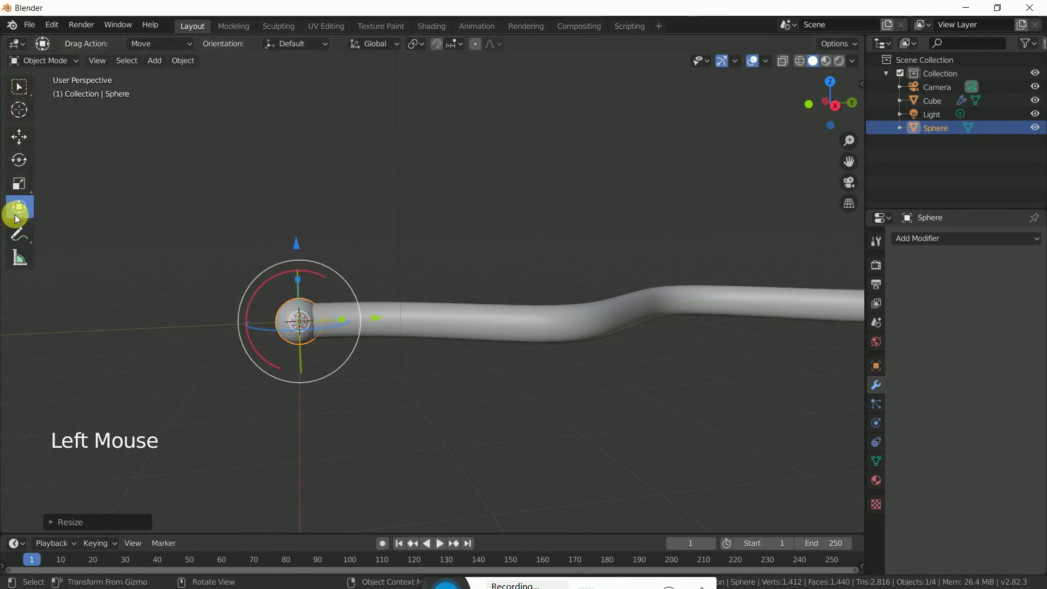
click(343, 320)
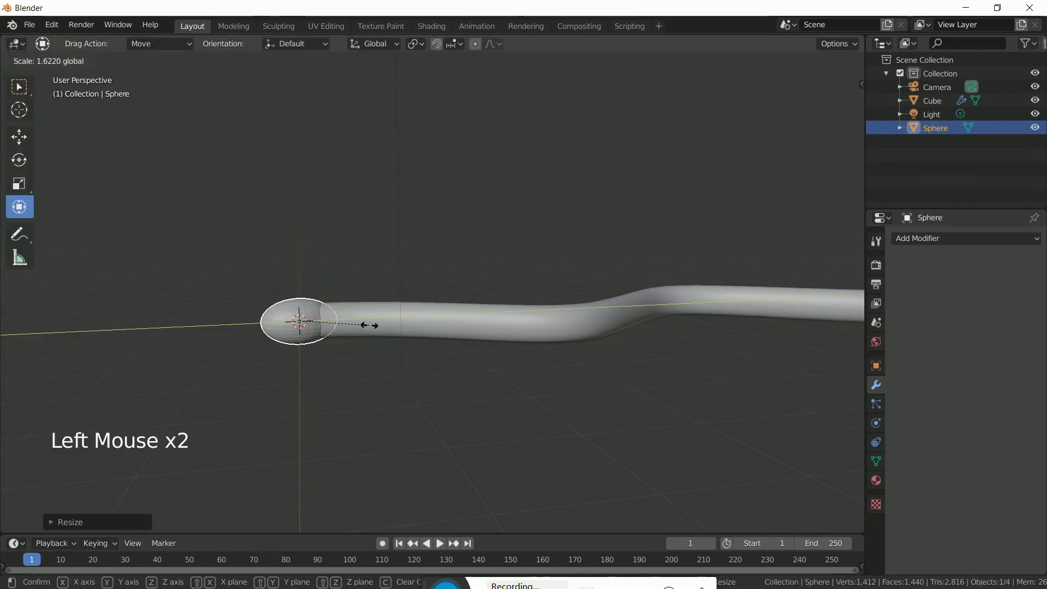
mouse_move(389, 326)
mouse_down()
mouse_move(400, 320)
mouse_move(394, 355)
mouse_up()
Tilt the head slightly to align with the tube's end and add the body to the selection
mouse_move(395, 355)
middle_down()
mouse_move(476, 401)
mouse_move(507, 349)
mouse_move(470, 326)
mouse_move(433, 344)
mouse_move(447, 376)
mouse_move(430, 305)
mouse_move(338, 349)
mouse_move(409, 371)
mouse_move(396, 355)
middle_up()
scroll(447, 375, up, 4)
scroll(447, 375, down, 1)
drag(555, 424, 551, 420)
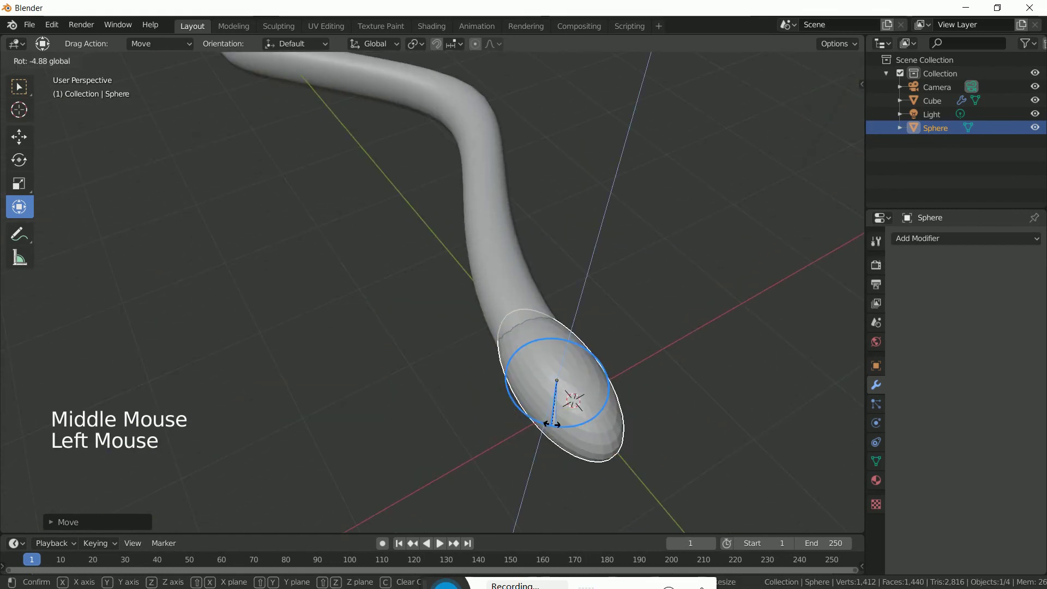
mouse_move(550, 421)
middle_down()
mouse_move(441, 403)
mouse_move(369, 349)
middle_up()
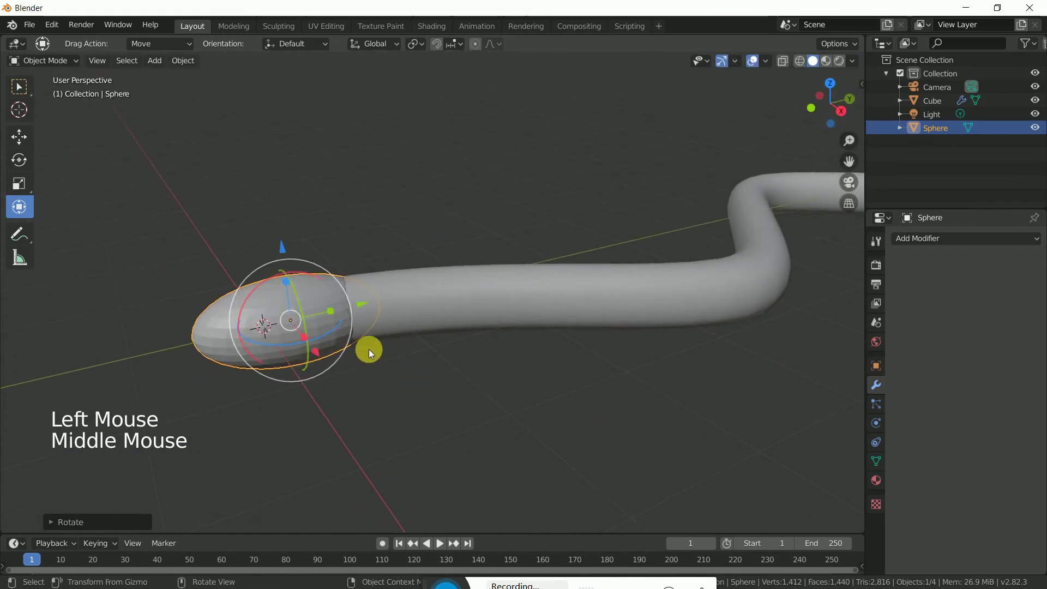
shift+click(471, 303)
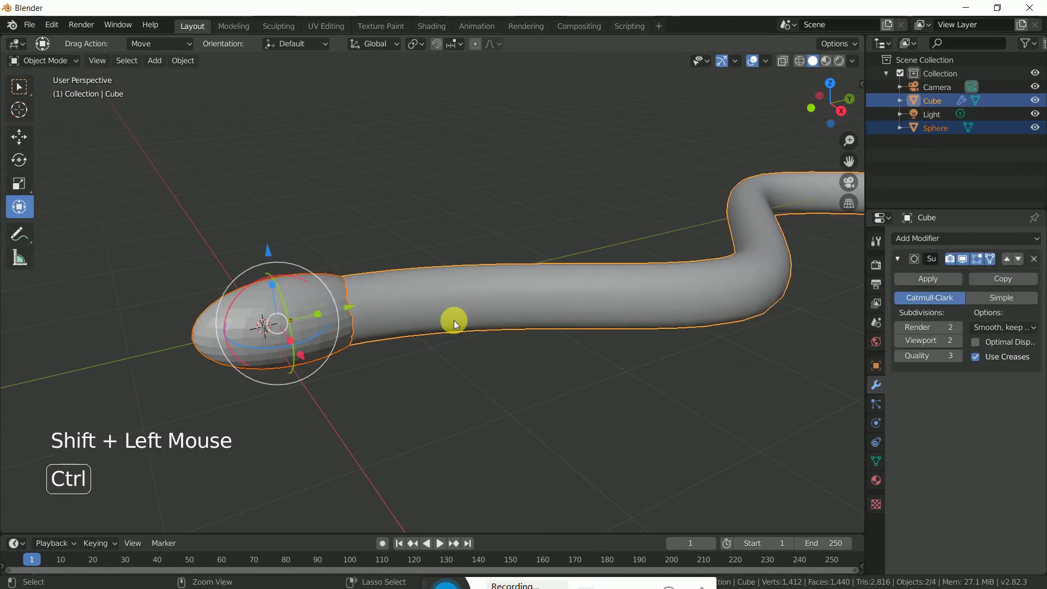
Join head and body into one object with Ctrl+J, then reselect the joined snake
key(ctrl+j)
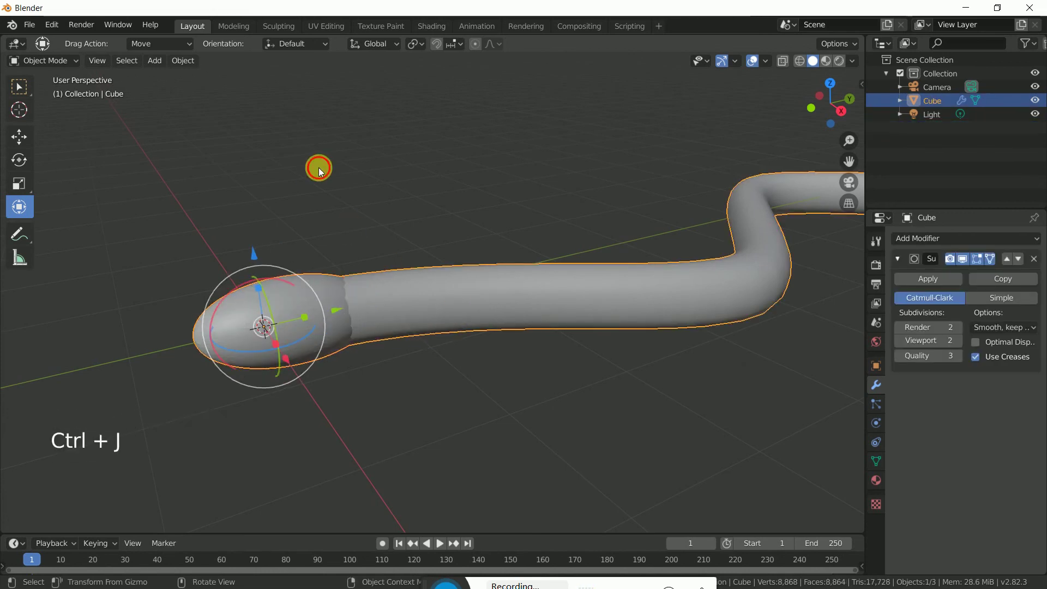
click(319, 169)
mouse_move(319, 169)
middle_down()
mouse_move(339, 264)
mouse_move(369, 262)
mouse_move(328, 243)
middle_up()
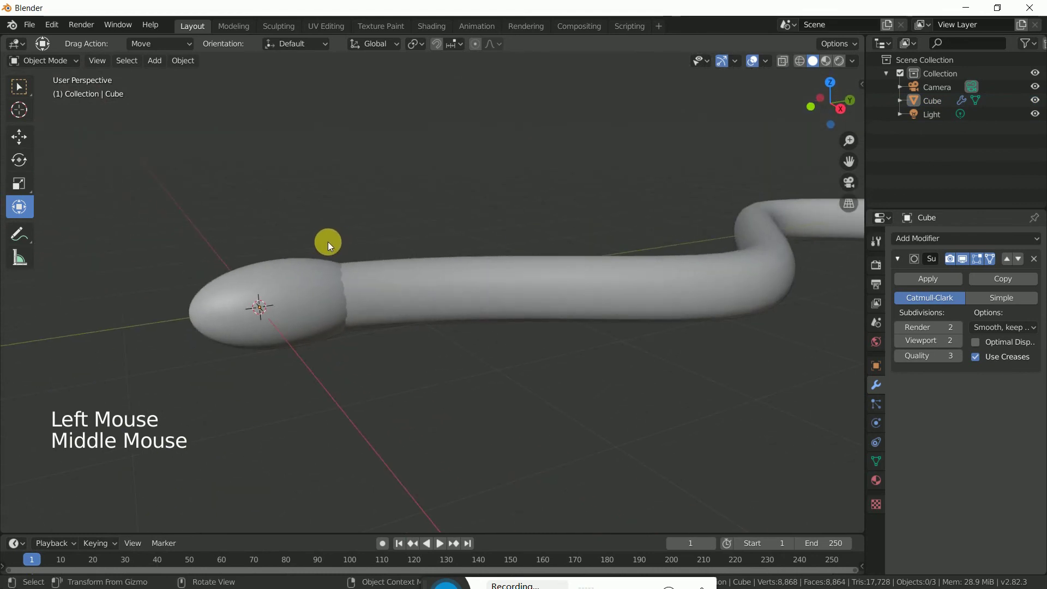
middle_drag(310, 306, 379, 332)
click(376, 338)
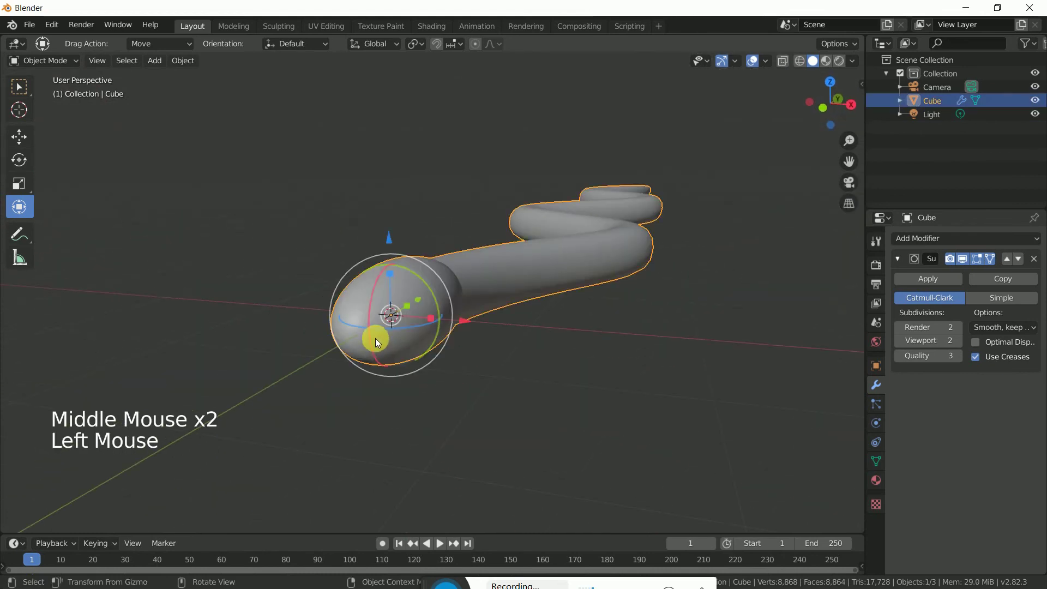
click(56, 64)
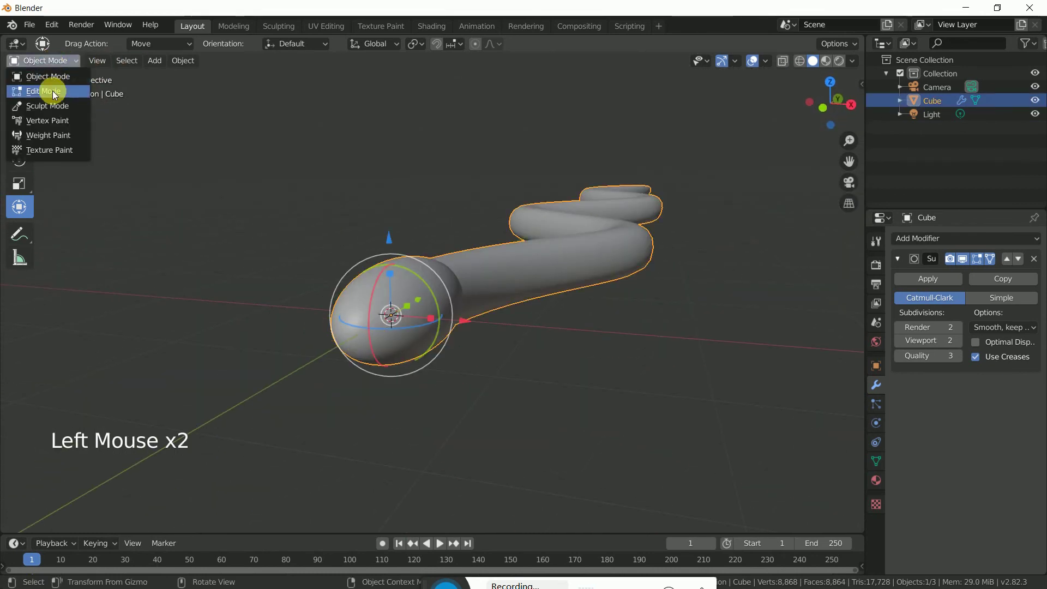
In Edit Mode with edge select, pick a row of three edges across the head's front
click(52, 94)
mouse_move(205, 287)
middle_down()
mouse_move(249, 285)
mouse_move(250, 274)
middle_up()
scroll(409, 260, up, 3)
middle_drag(409, 260, 393, 280)
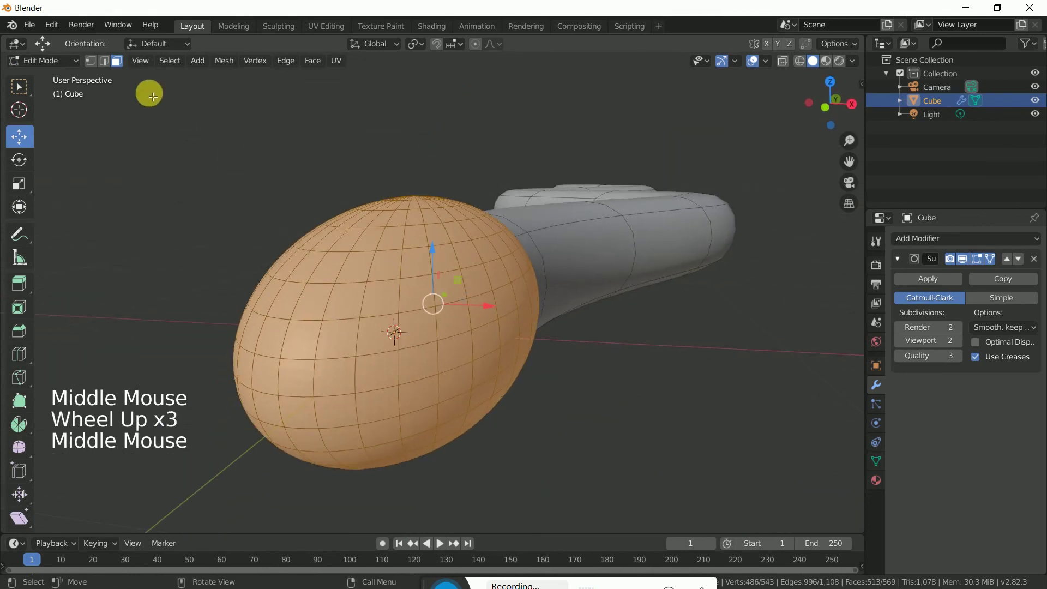
click(104, 61)
click(22, 93)
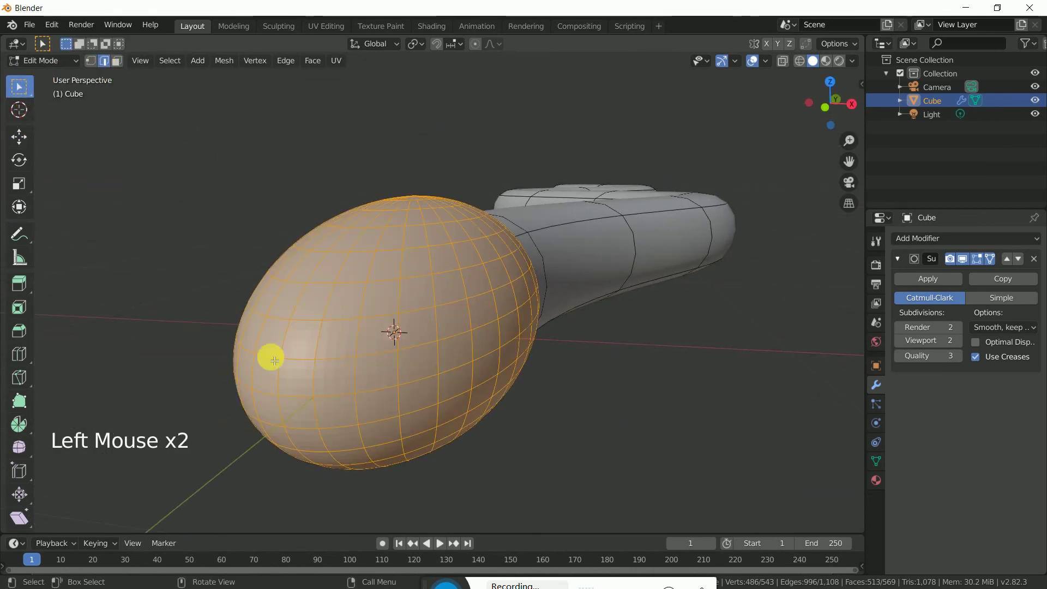
middle_drag(273, 355, 289, 351)
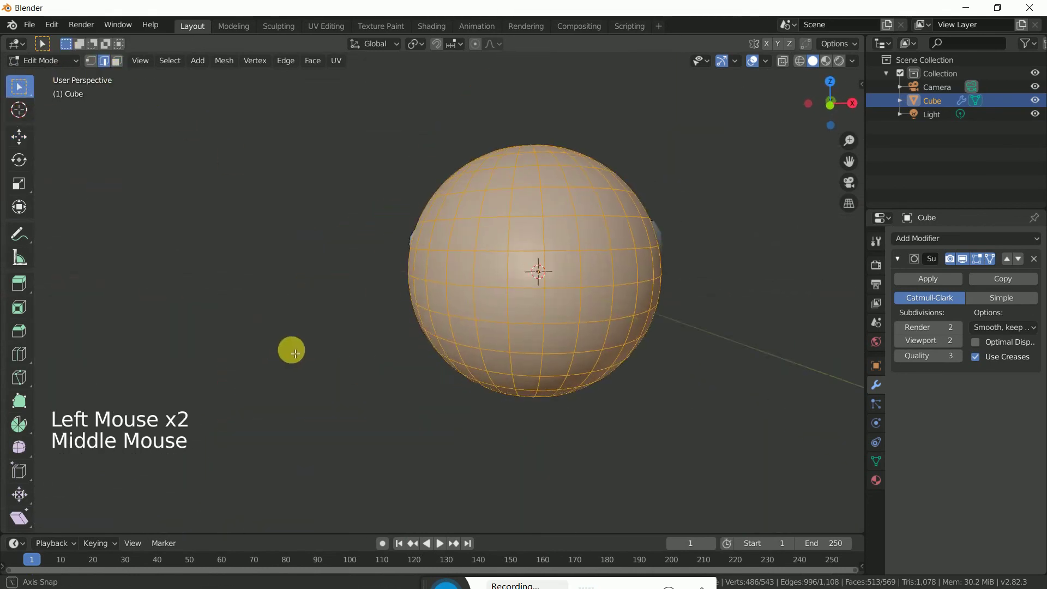
click(536, 282)
shift+click(495, 281)
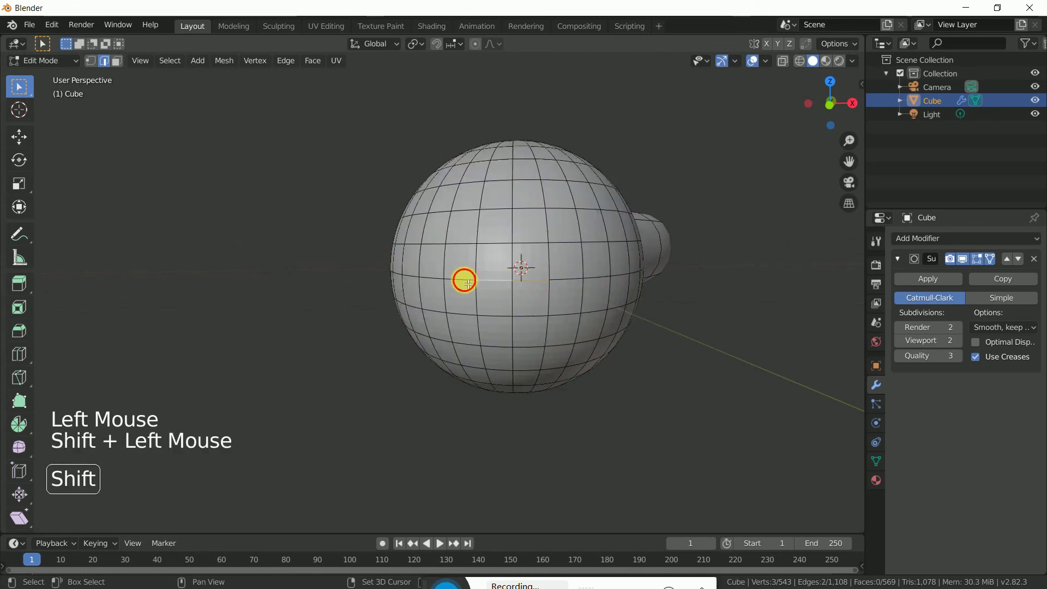
shift+click(543, 282)
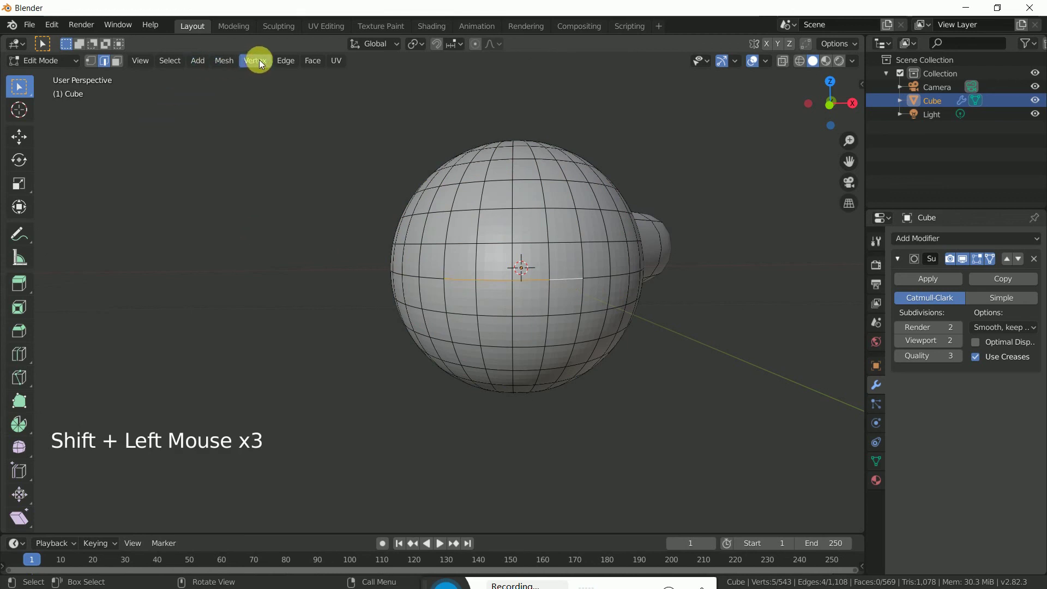
Apply Edge Split to the selected edges to open the mouth line, then inspect it
click(283, 60)
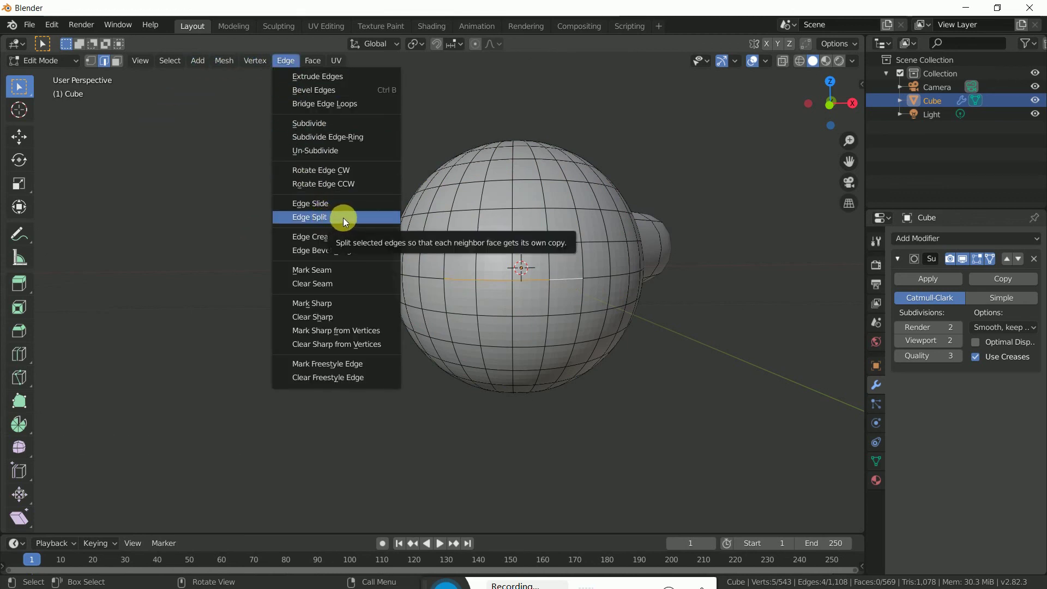
click(342, 218)
middle_drag(521, 307, 489, 319)
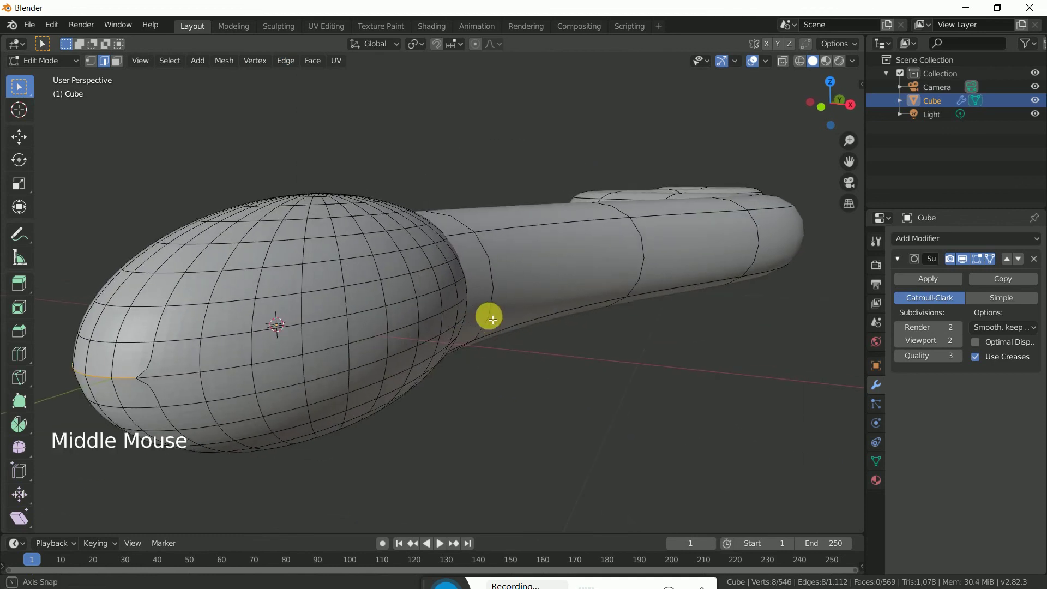
middle_drag(111, 383, 163, 375)
mouse_move(415, 307)
middle_down()
mouse_move(339, 332)
mouse_move(305, 330)
middle_up()
scroll(304, 331, down, 2)
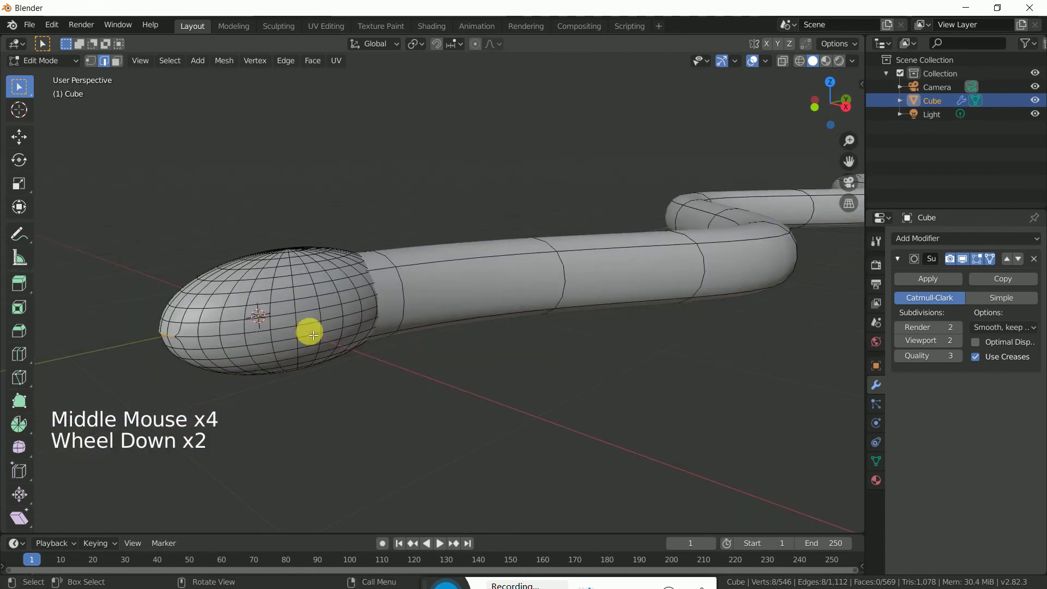
Return to Object Mode and deselect the snake, leaving the finished model in view
click(50, 66)
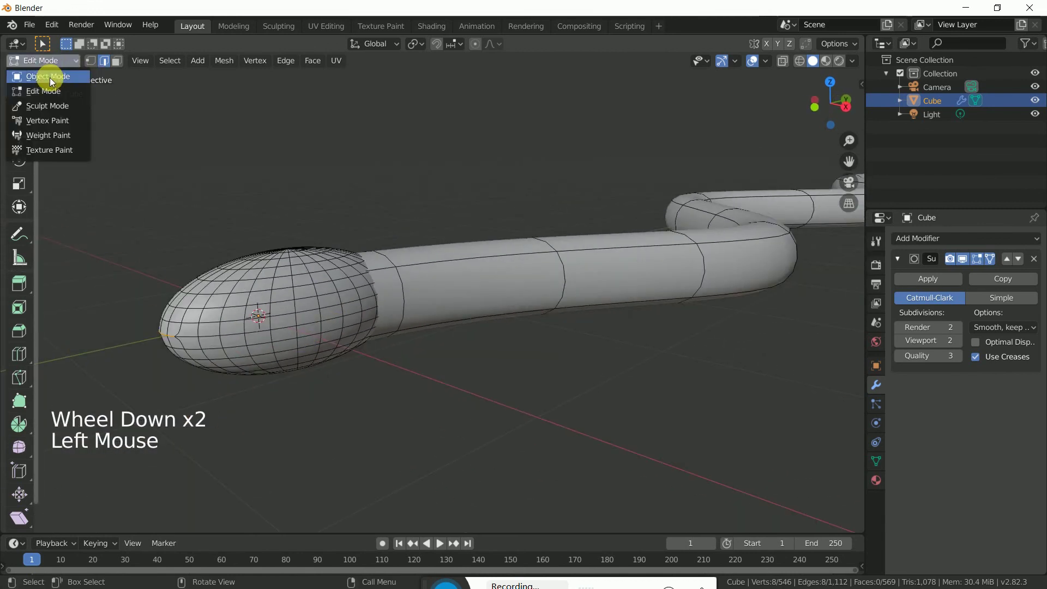
click(50, 78)
middle_drag(264, 295, 403, 304)
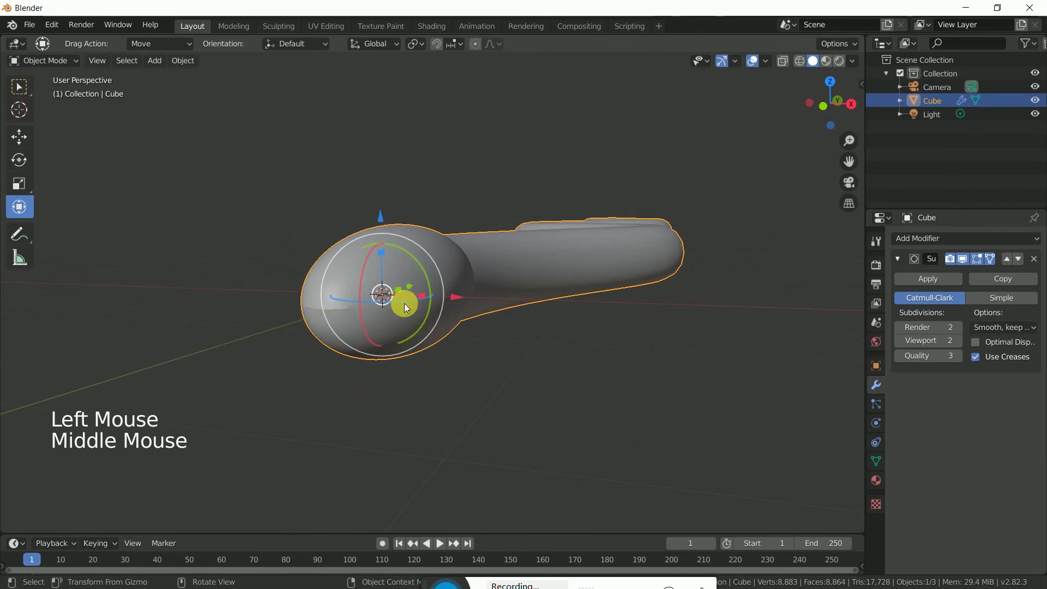
click(445, 257)
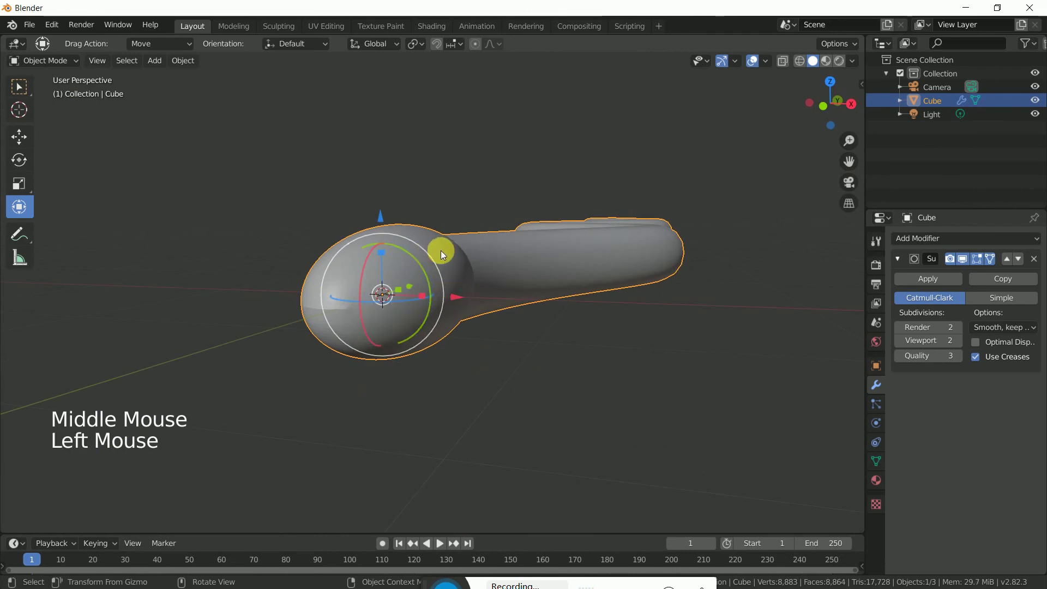
right_click(441, 251)
mouse_move(376, 279)
middle_down()
mouse_move(399, 281)
mouse_move(331, 309)
mouse_move(306, 303)
mouse_move(268, 353)
middle_up()
scroll(398, 281, up, 2)
scroll(400, 281, up, 1)
scroll(400, 281, down, 5)
scroll(303, 303, down, 6)
scroll(275, 348, down, 6)
scroll(283, 349, up, 5)
scroll(266, 344, up, 1)
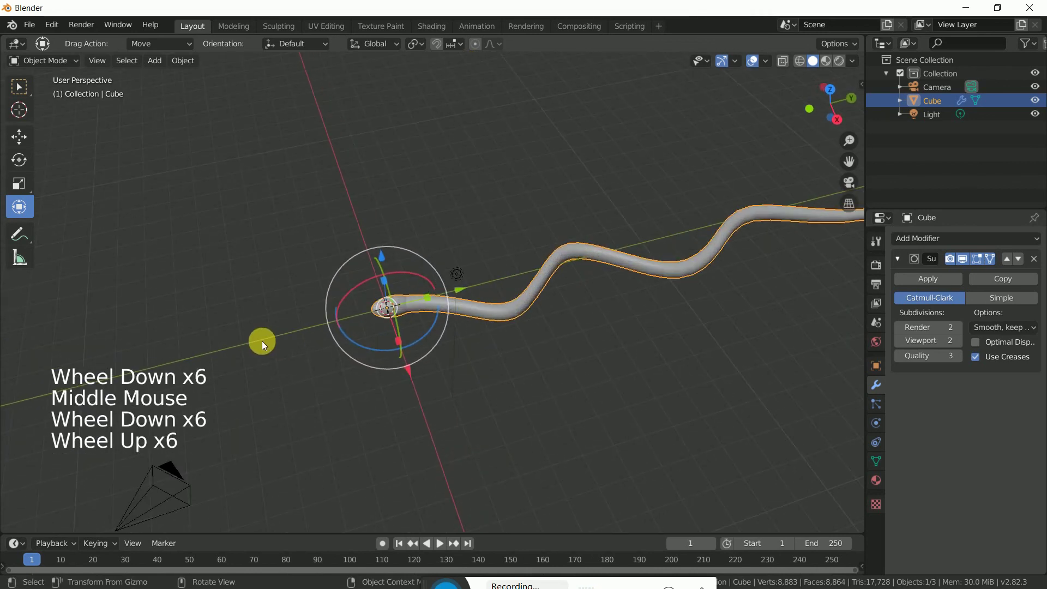
scroll(260, 328, up, 1)
click(248, 263)
middle_drag(274, 311, 334, 249)
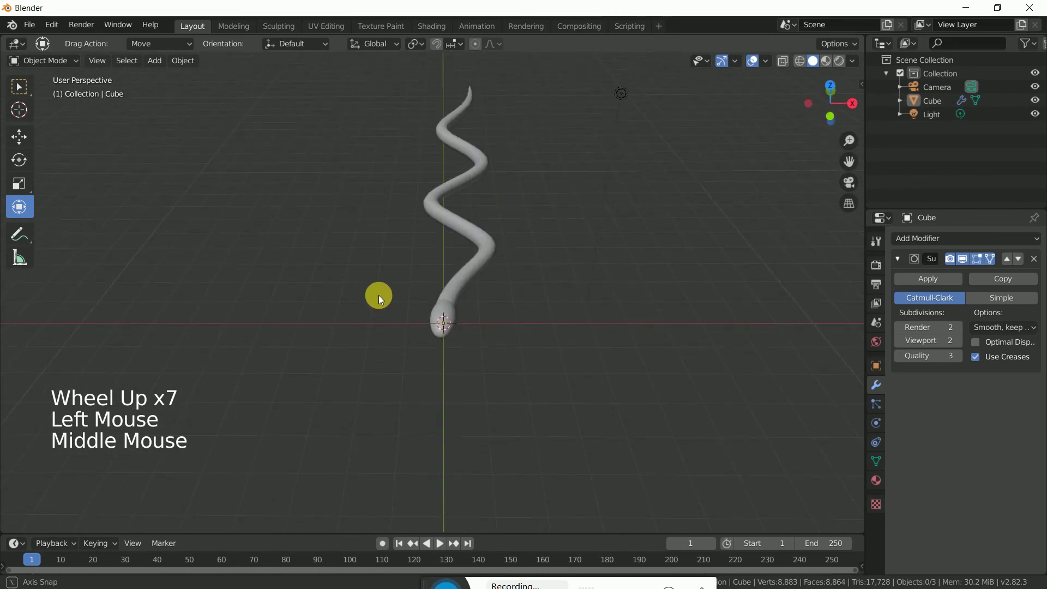
middle_drag(432, 331, 367, 410)
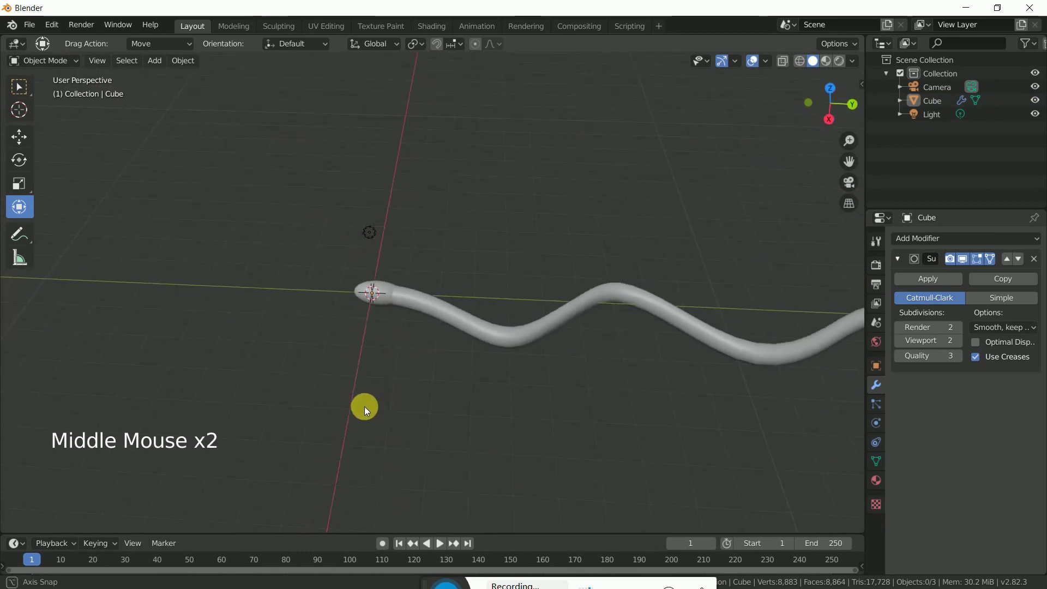